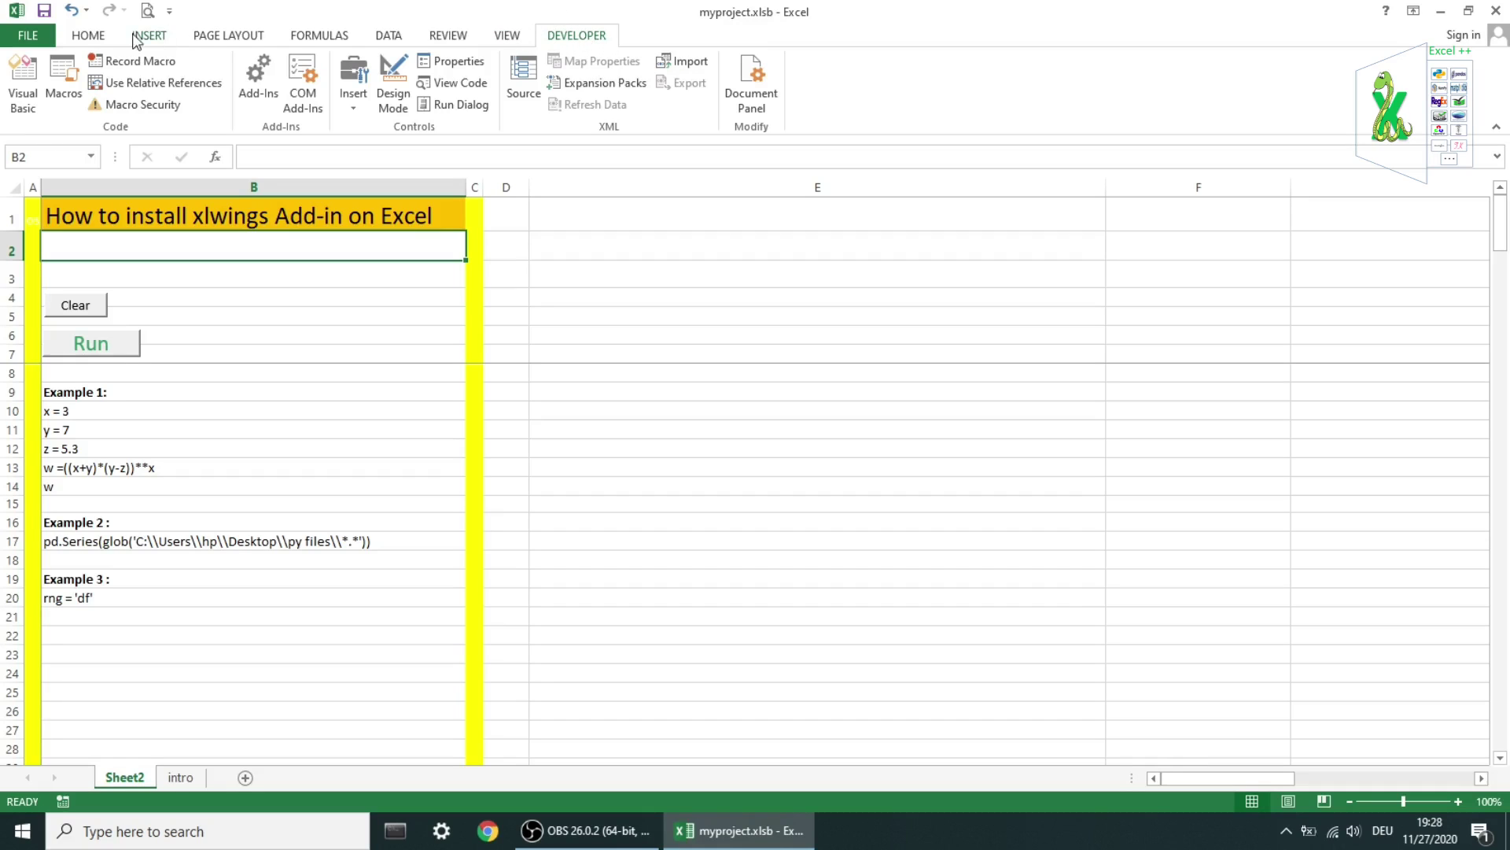
# Switch the Excel ribbon to the HOME formatting and editing commands
pyautogui.click(88, 36)
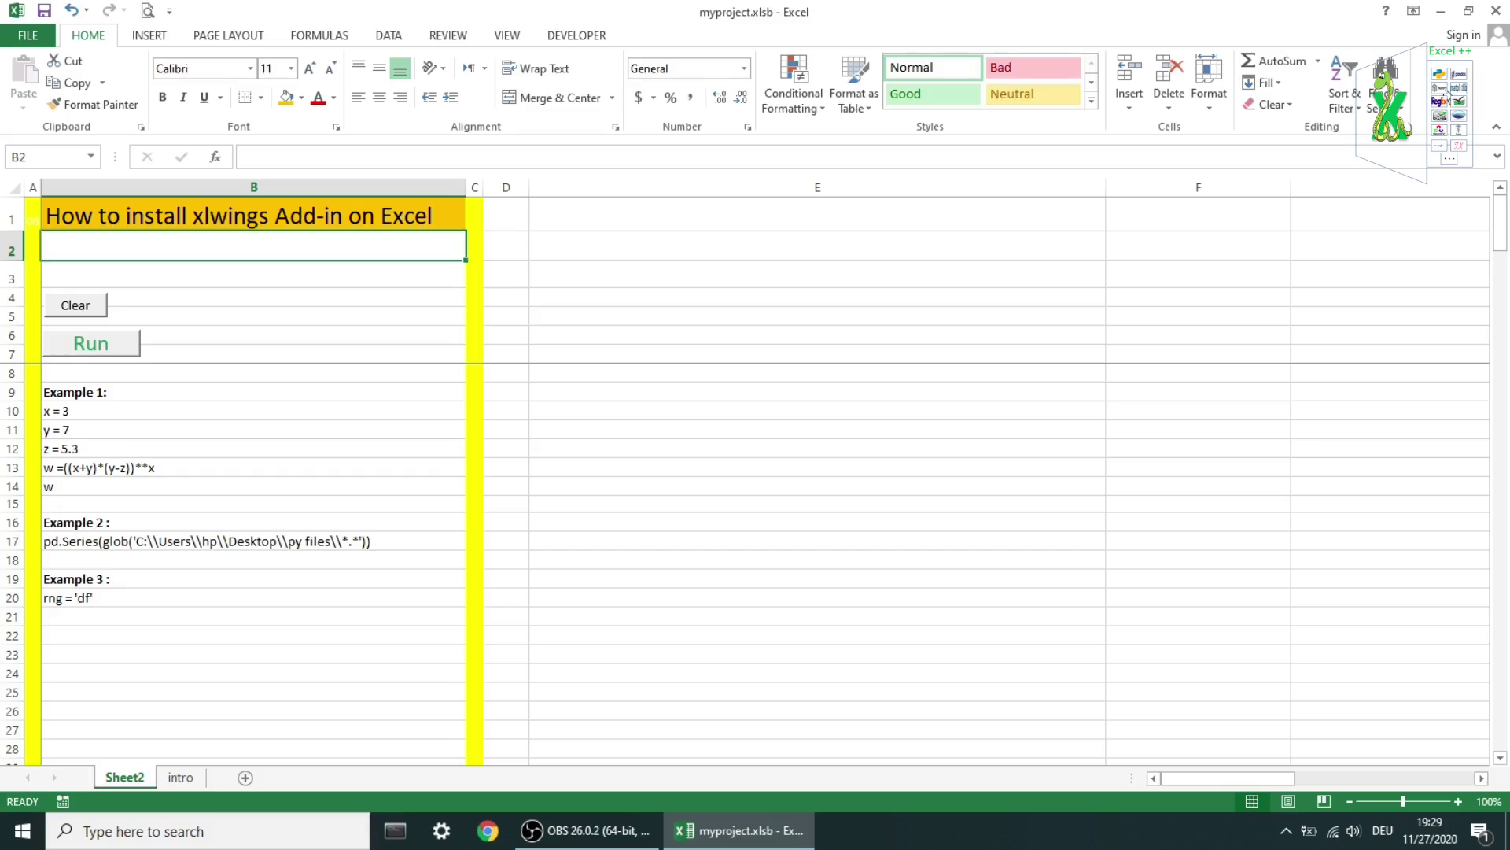
pyautogui.rightClick(1449, 92)
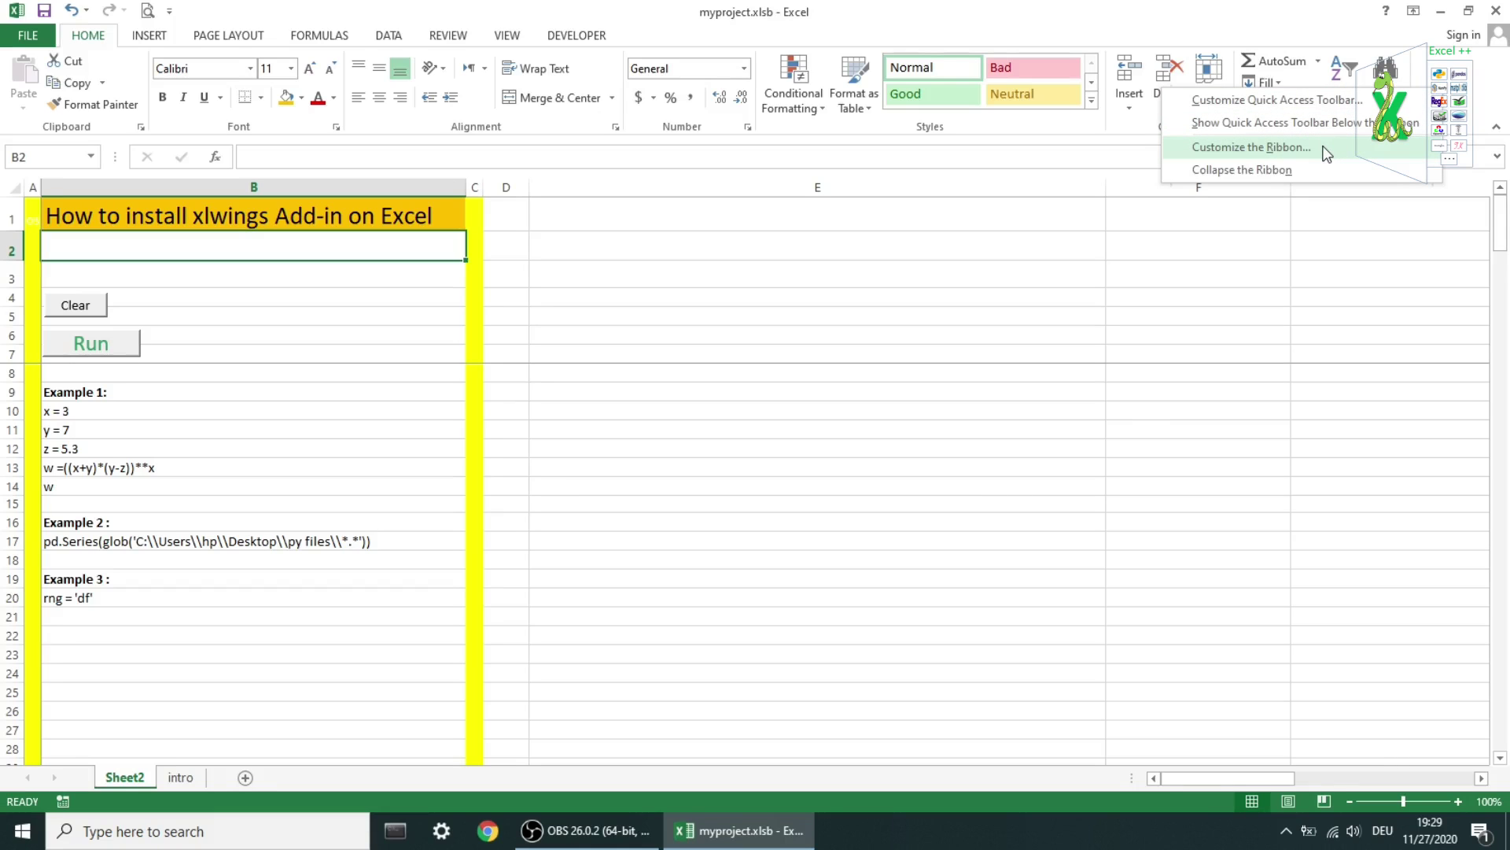
pyautogui.click(1252, 146)
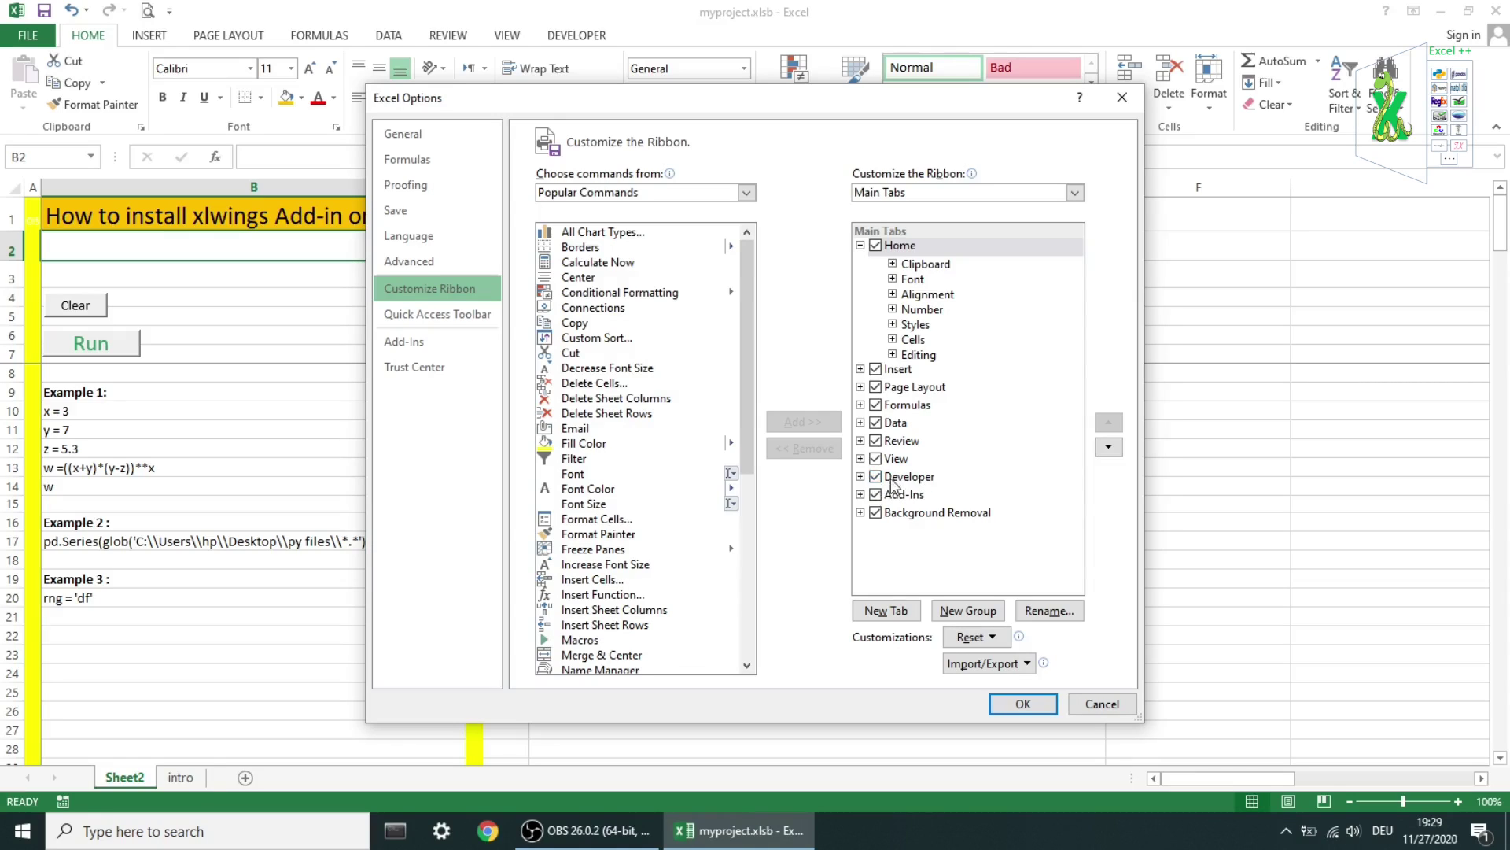
pyautogui.click(1022, 704)
pyautogui.click(632, 500)
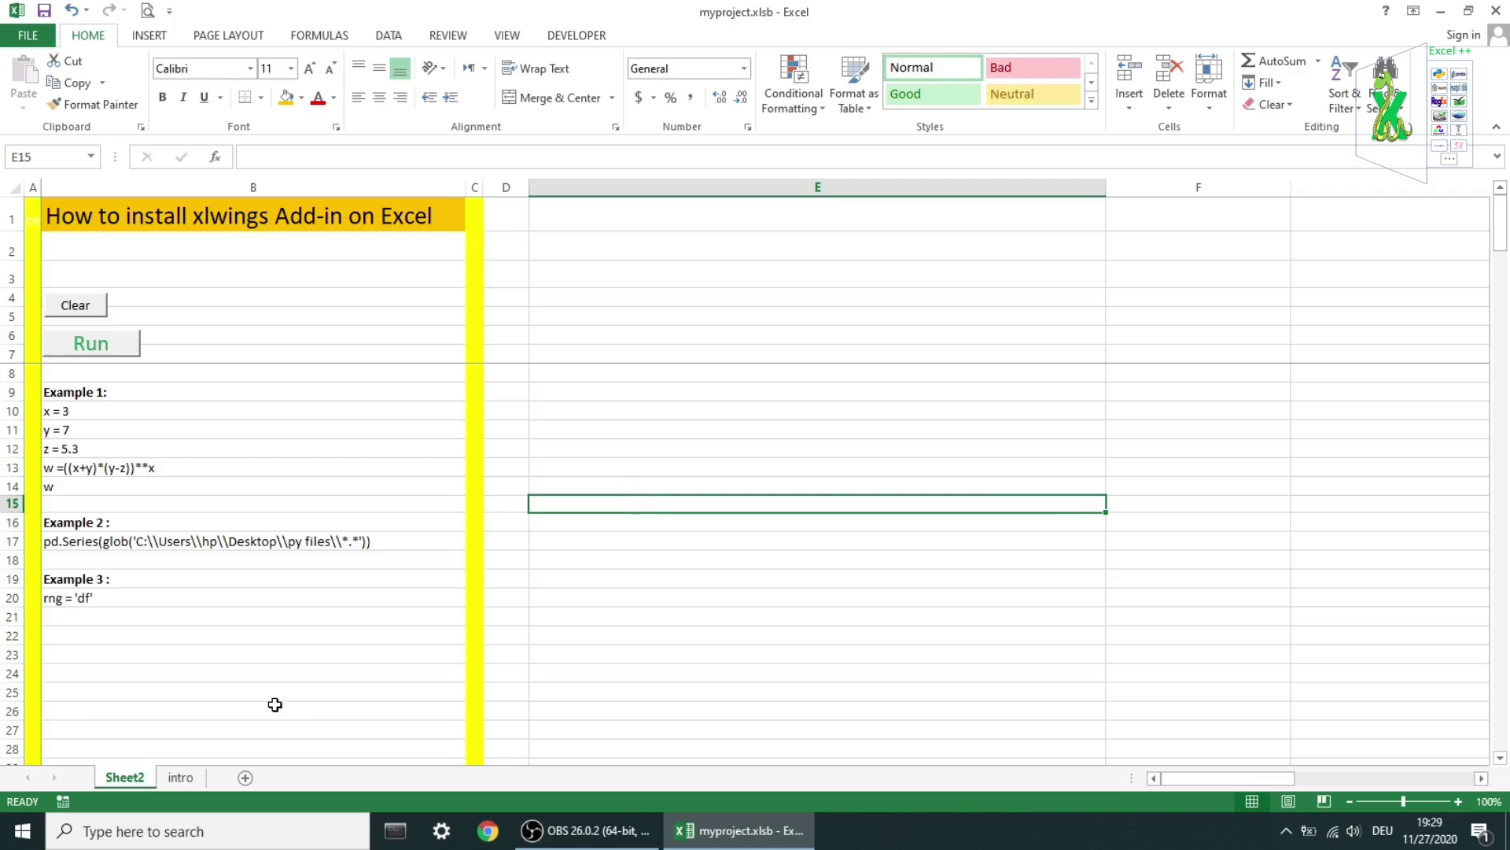
# Search Windows for xlwings.xlam and open the addin folder that contains it
pyautogui.click(195, 833)
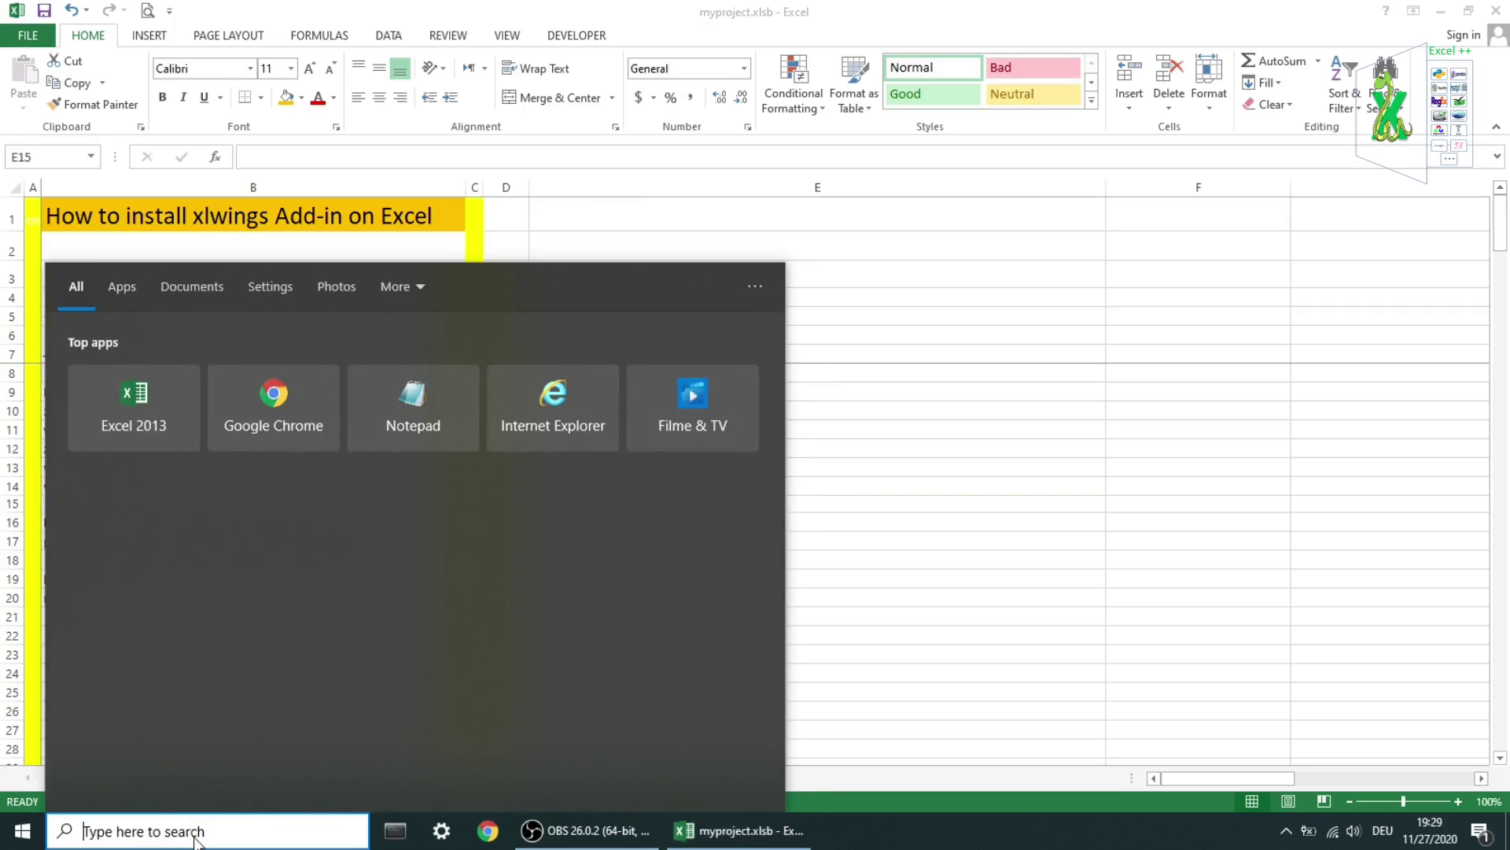
pyautogui.write('xlwi')
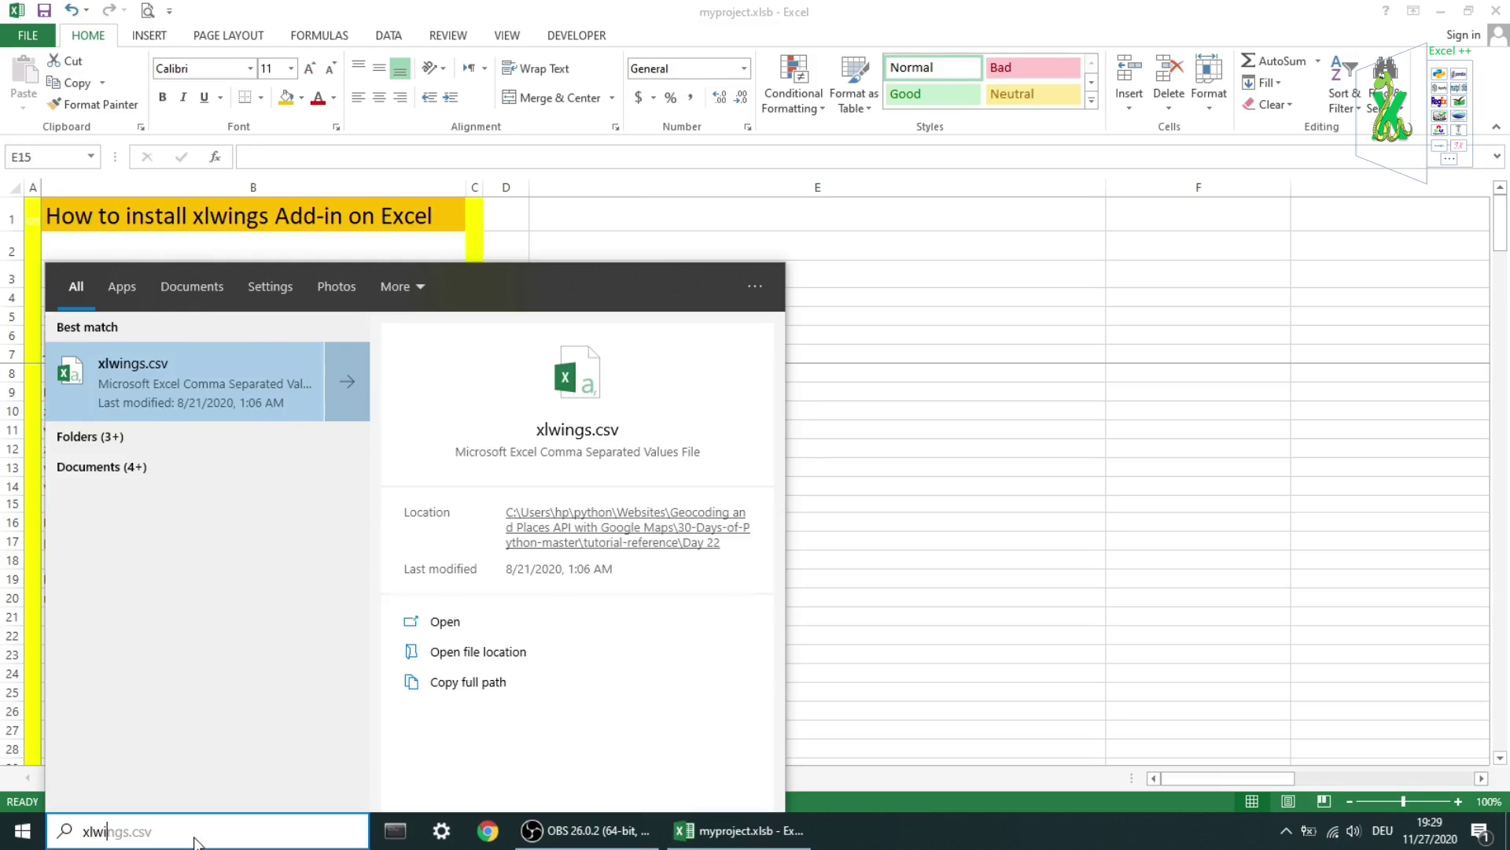
pyautogui.write('ngs')
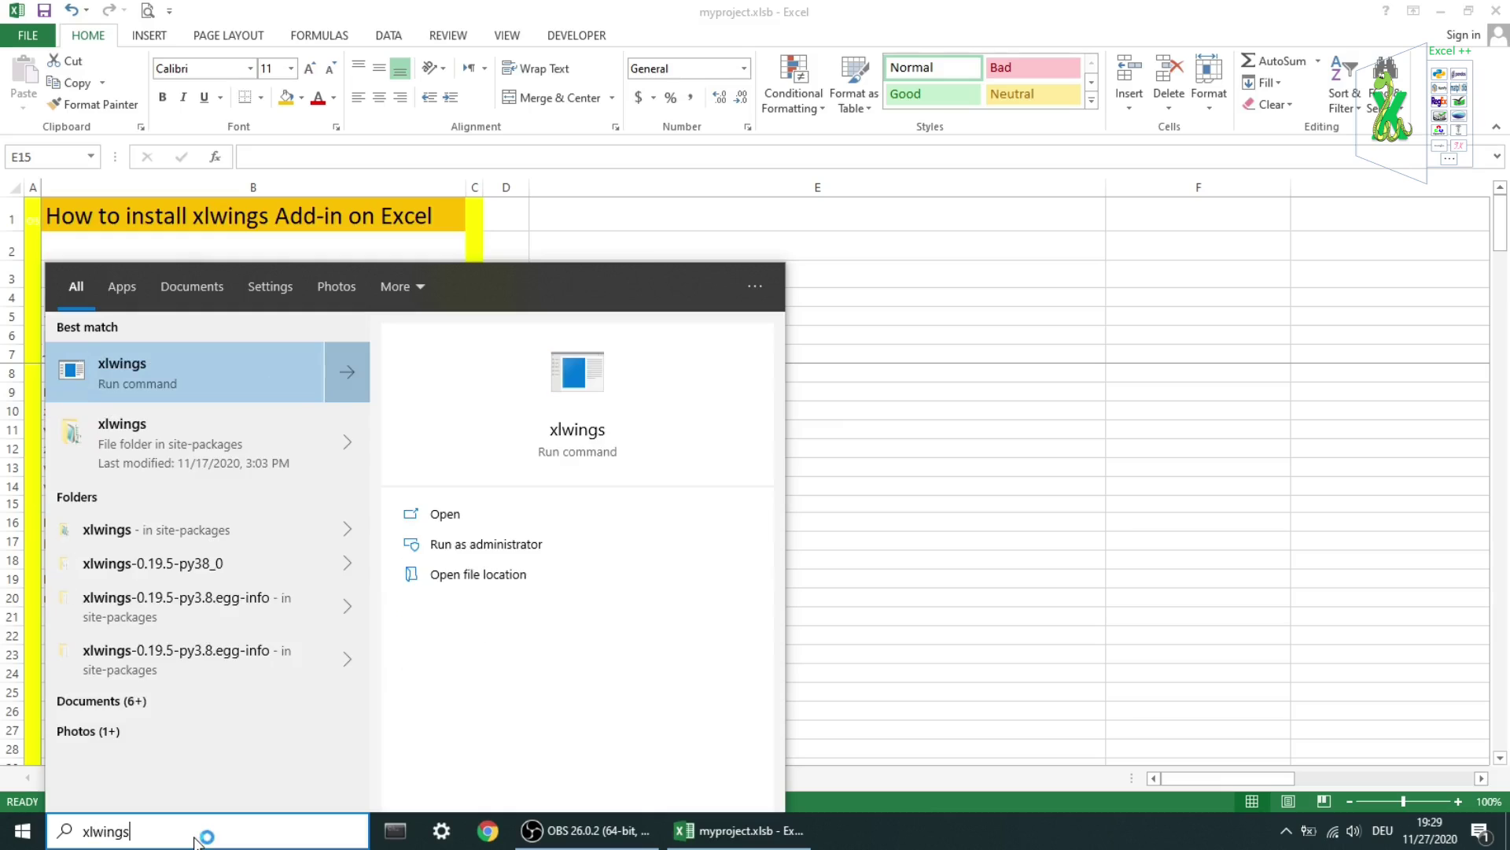
pyautogui.write('.xl')
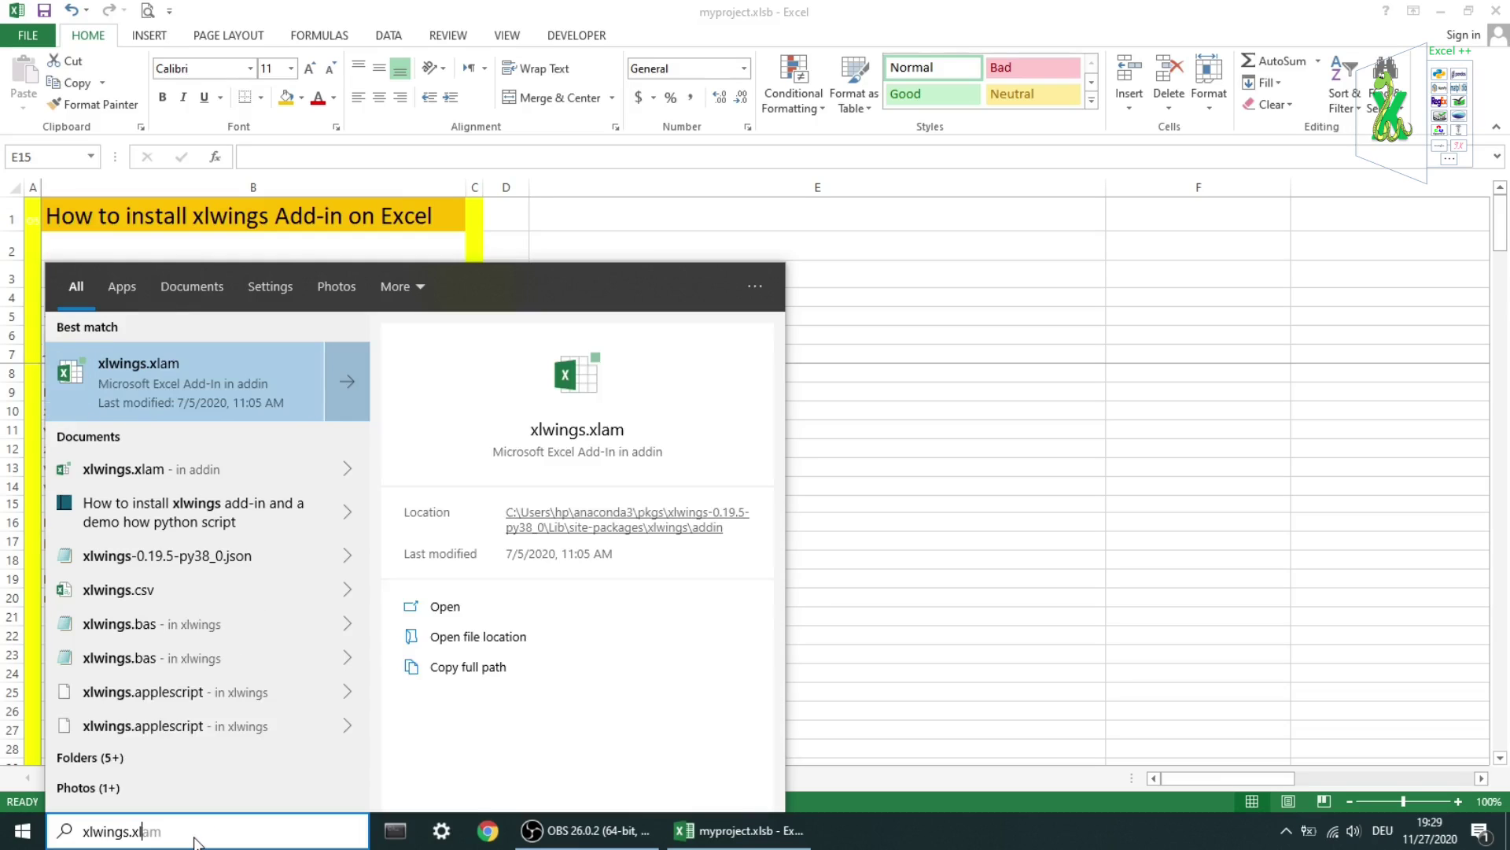
pyautogui.write('am')
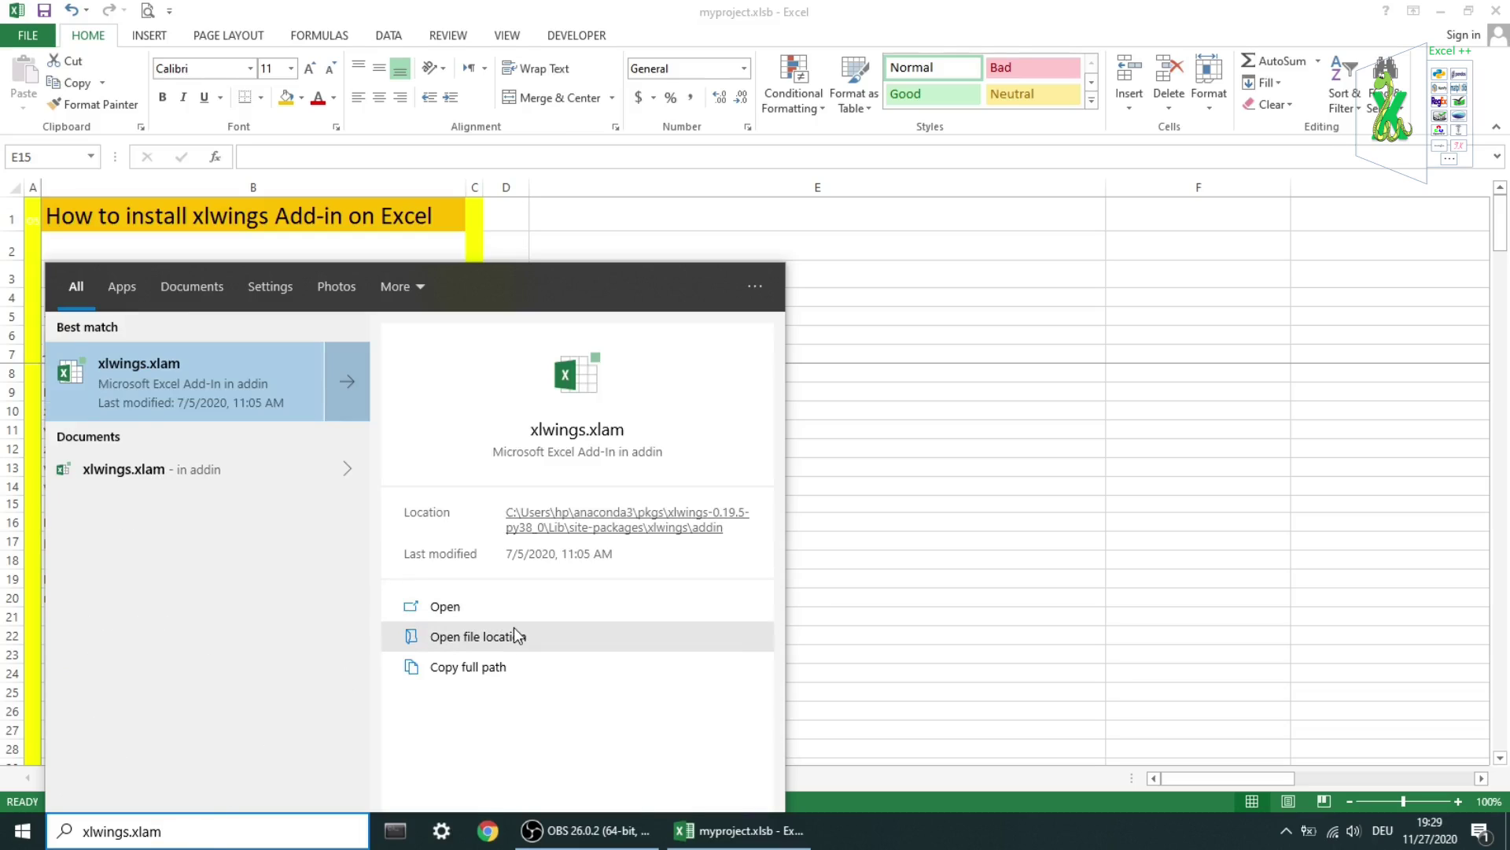
pyautogui.click(480, 636)
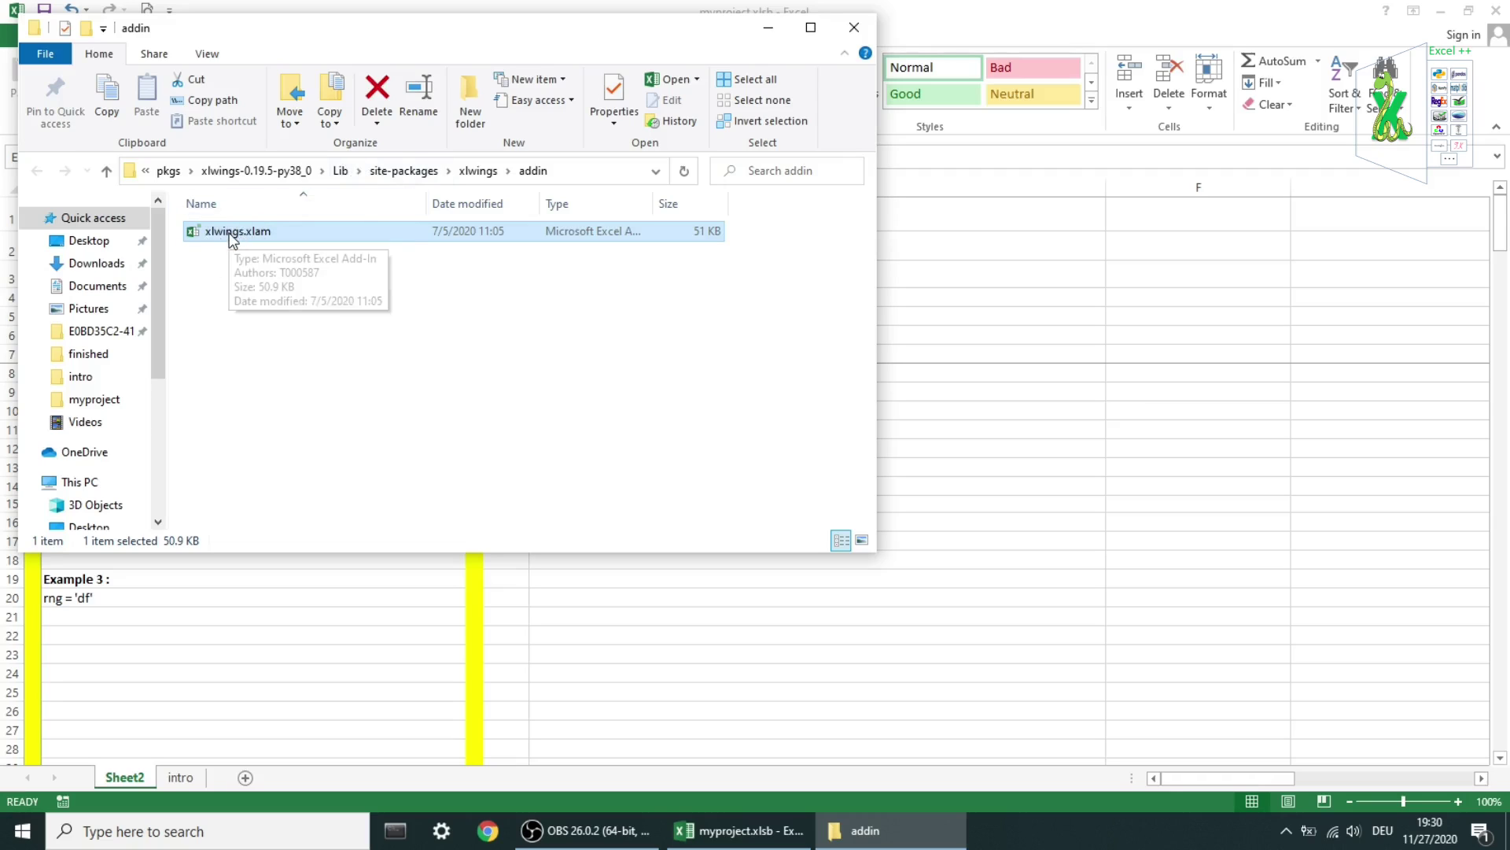
# Copy xlwings.xlam, close its addin folder window, and bring up Excel's DEVELOPER commands
pyautogui.rightClick(233, 236)
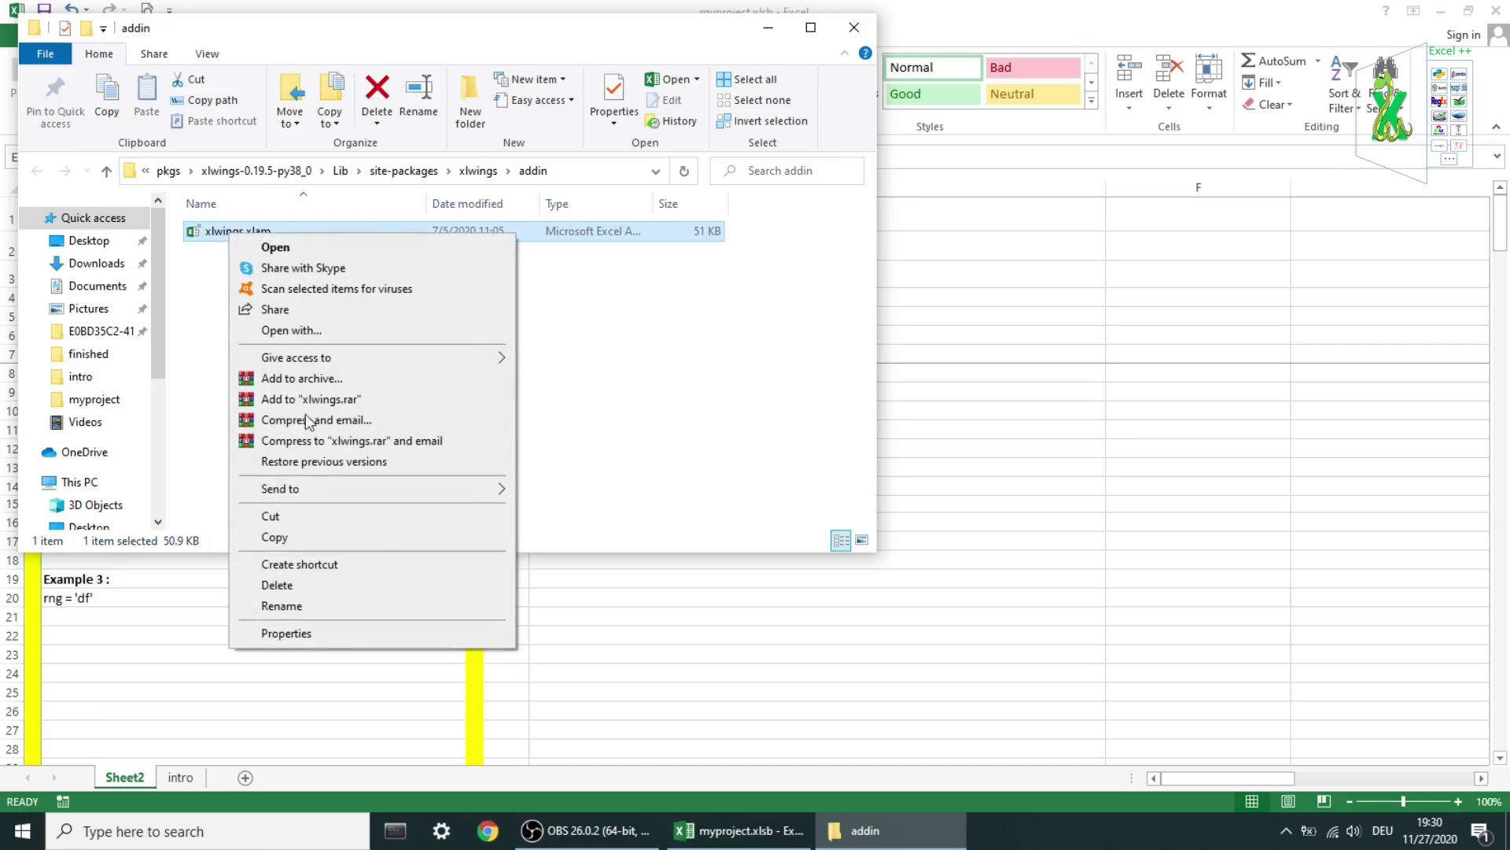
pyautogui.click(302, 540)
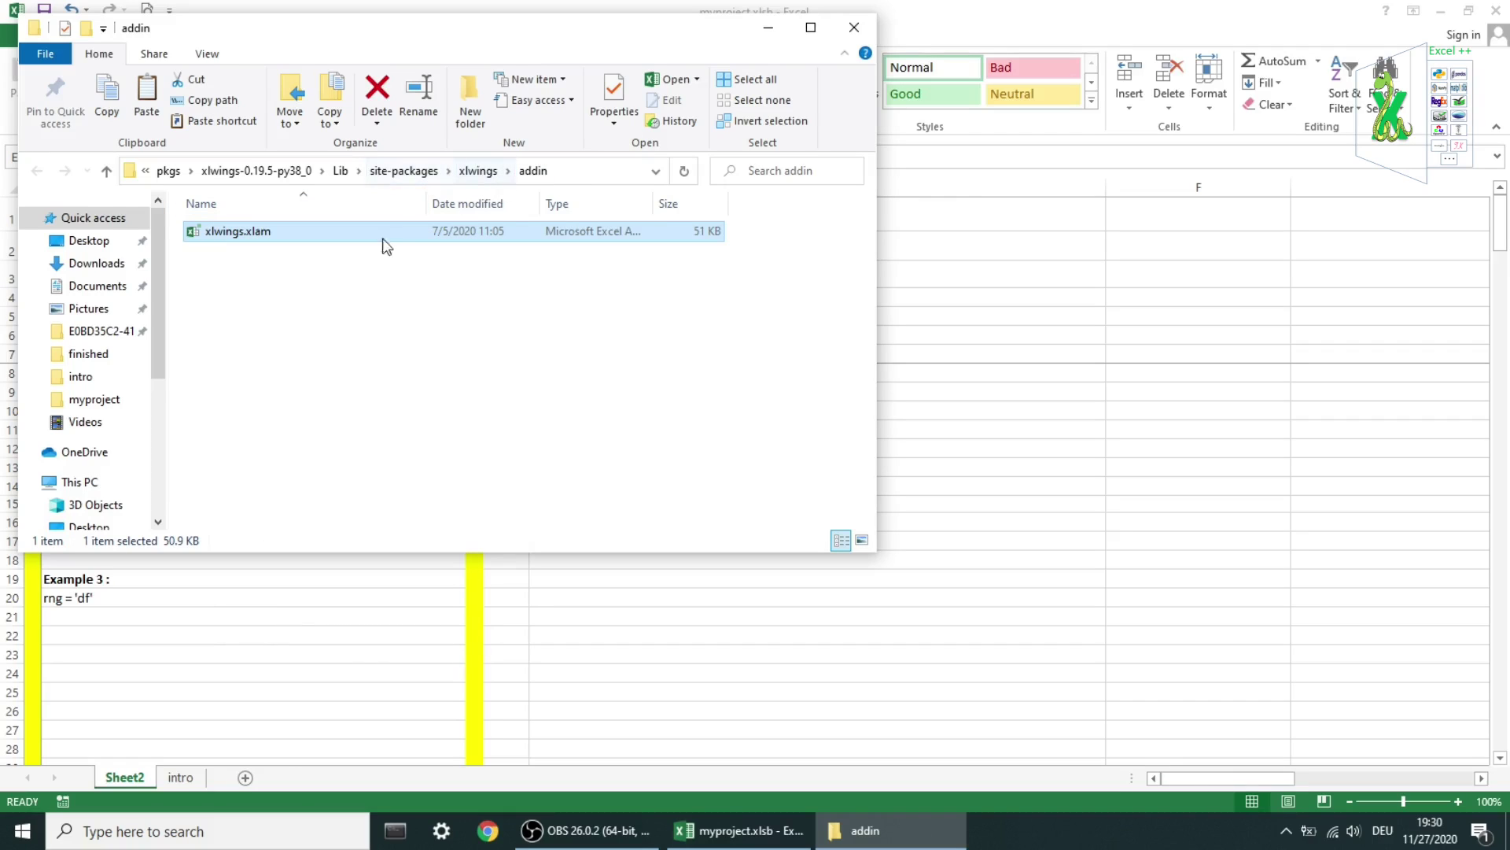
pyautogui.click(856, 28)
pyautogui.click(576, 35)
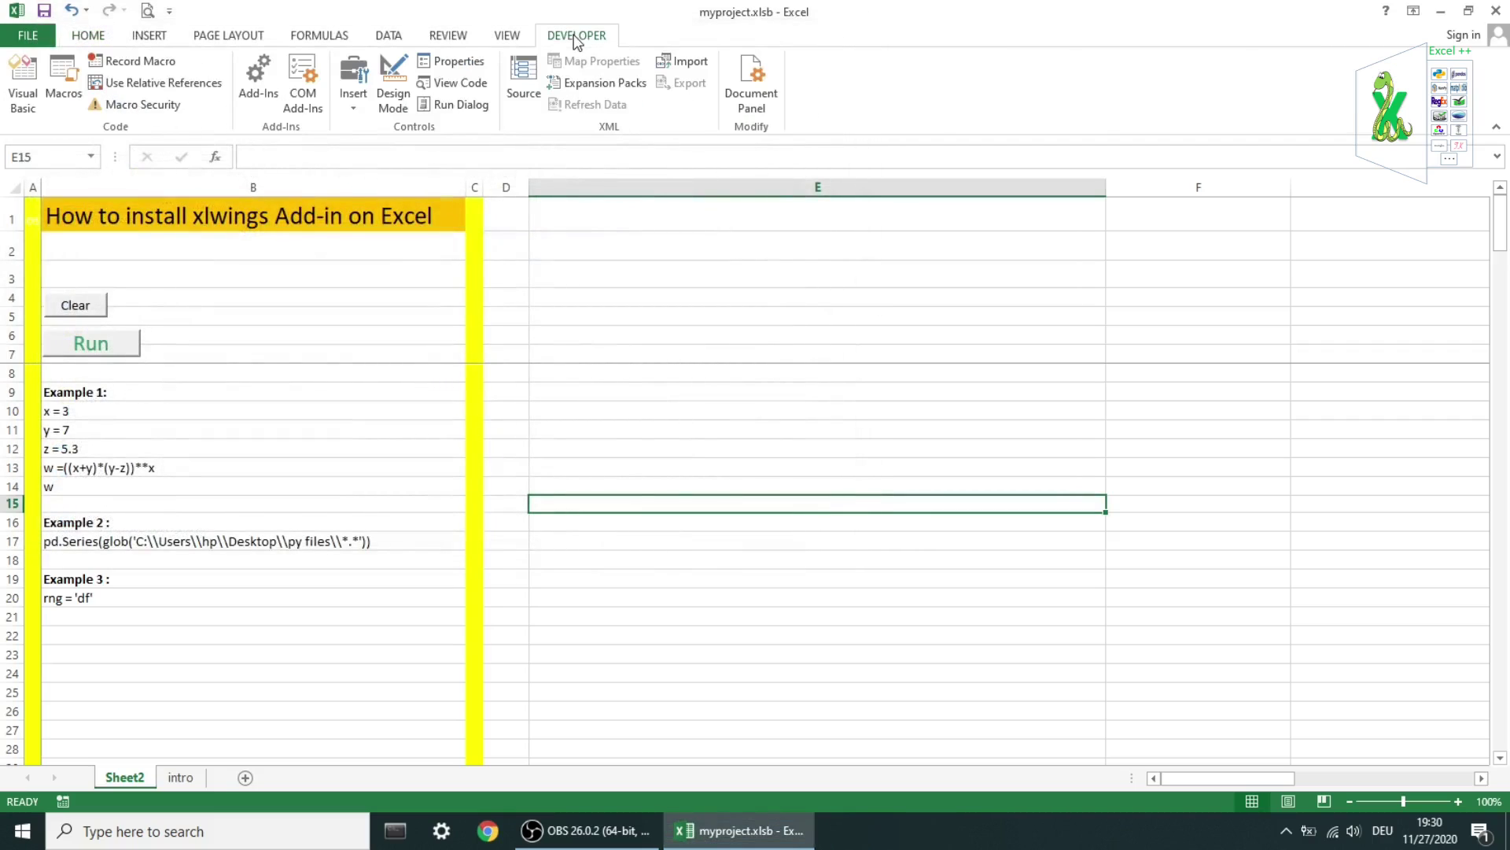
# Paste xlwings.xlam into the AddIns folder and enable the Xlwings add-in
pyautogui.click(257, 93)
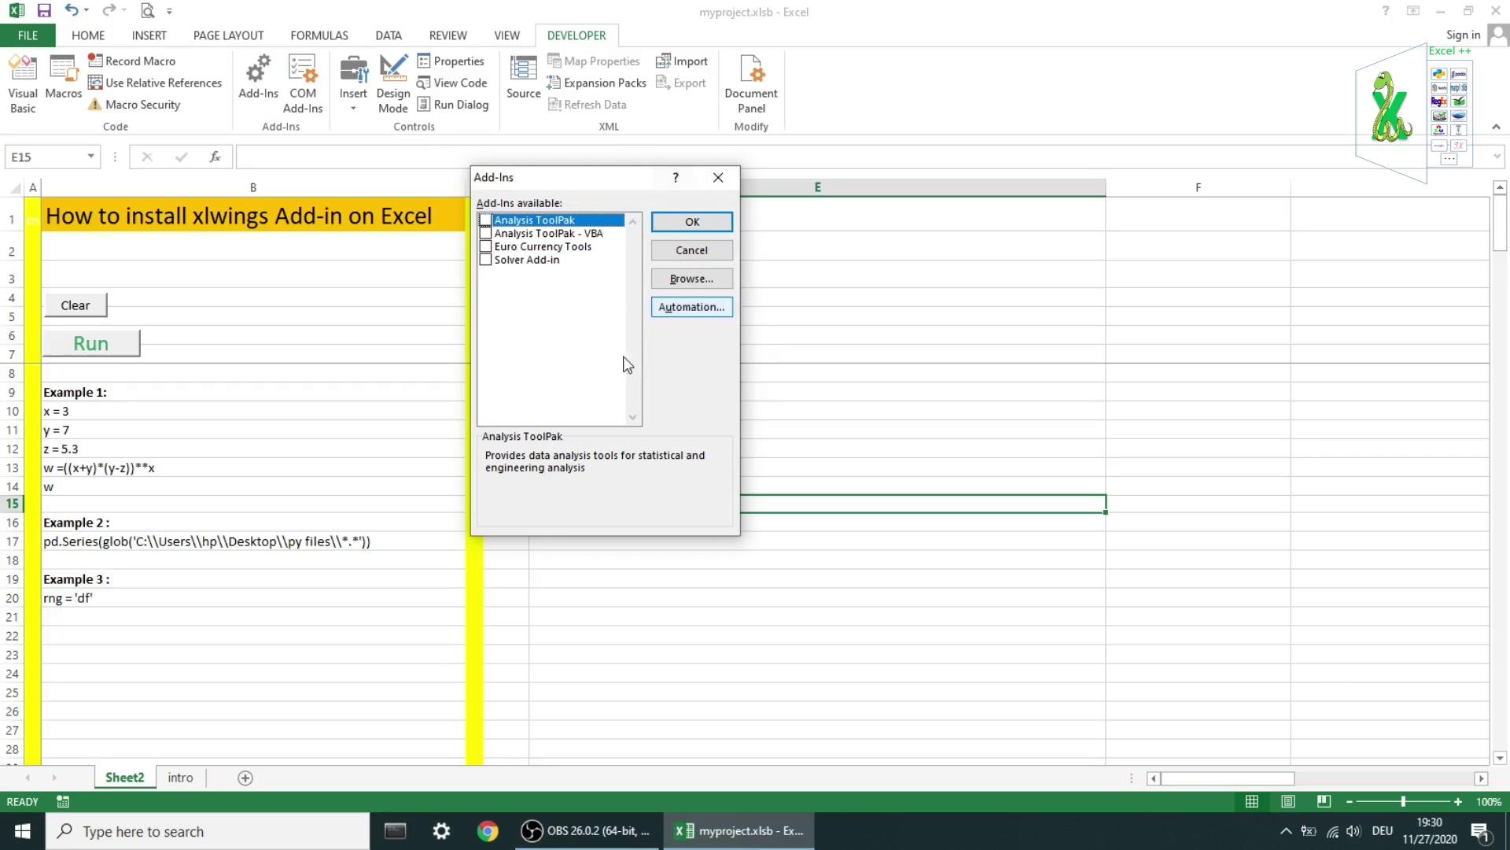
pyautogui.click(692, 279)
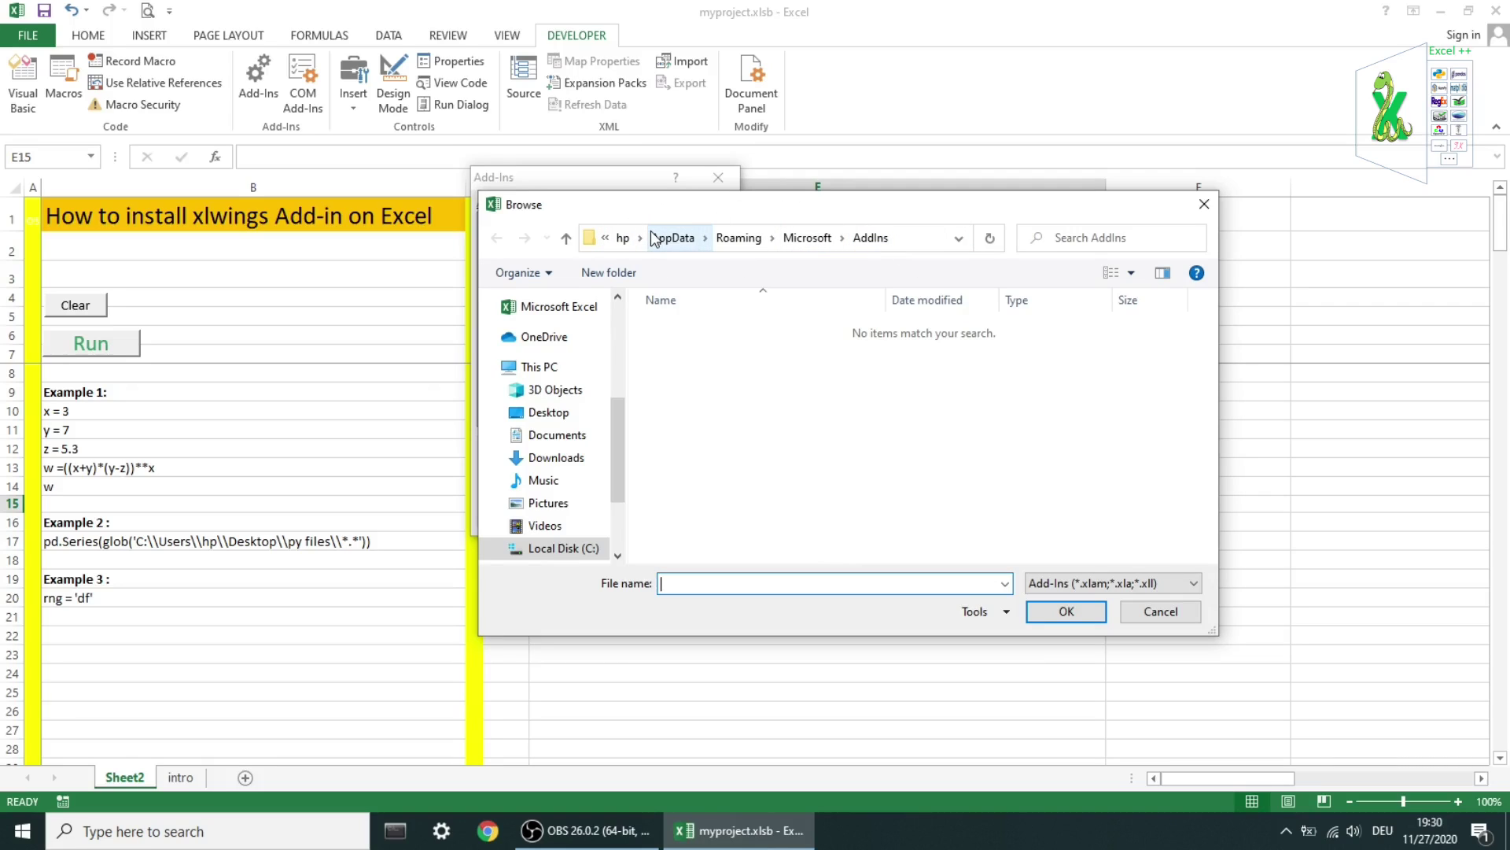
pyautogui.rightClick(676, 345)
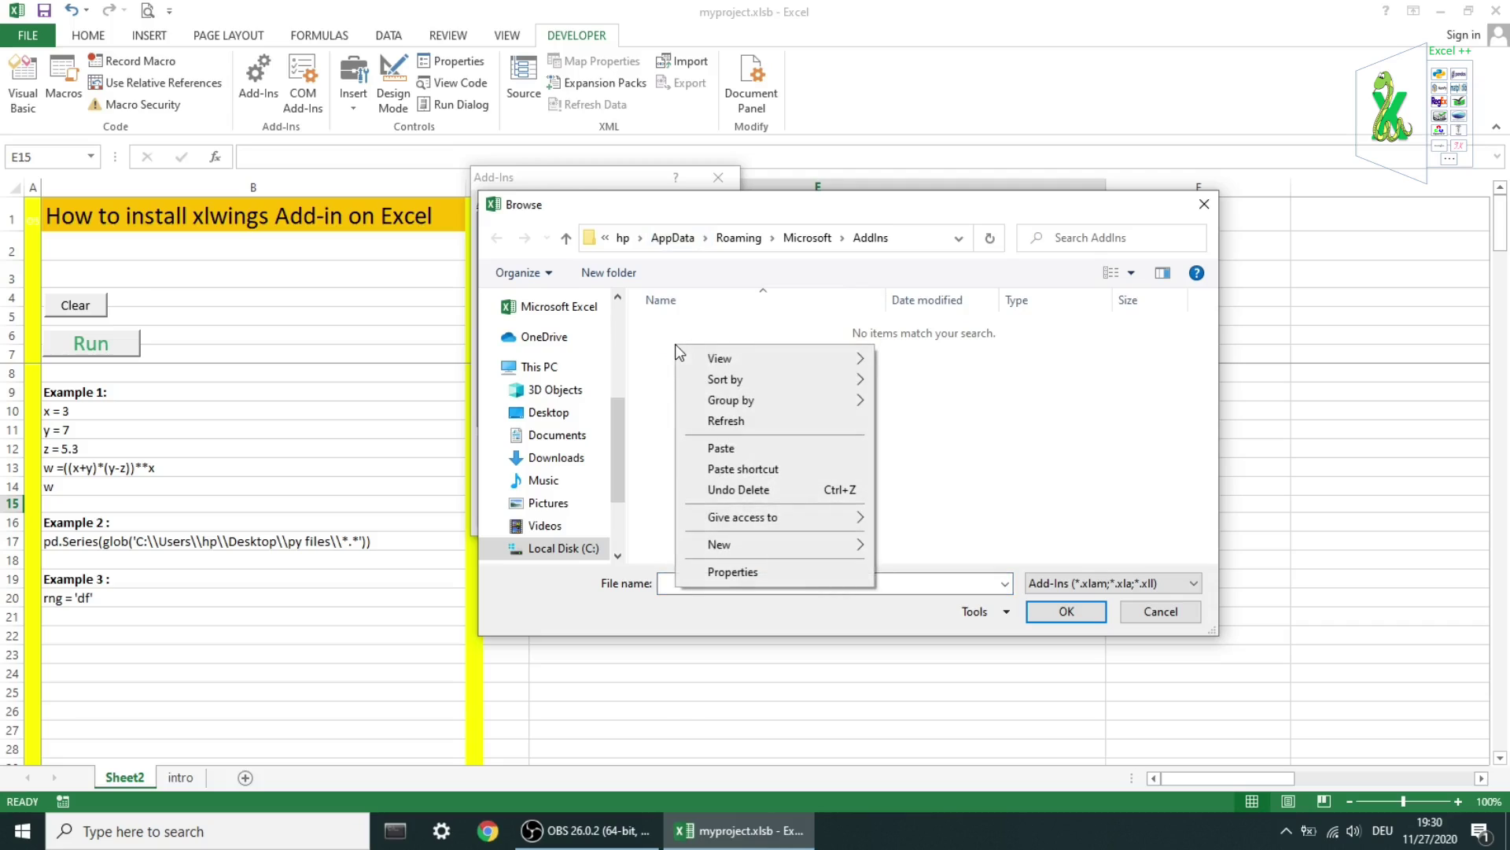
pyautogui.click(726, 449)
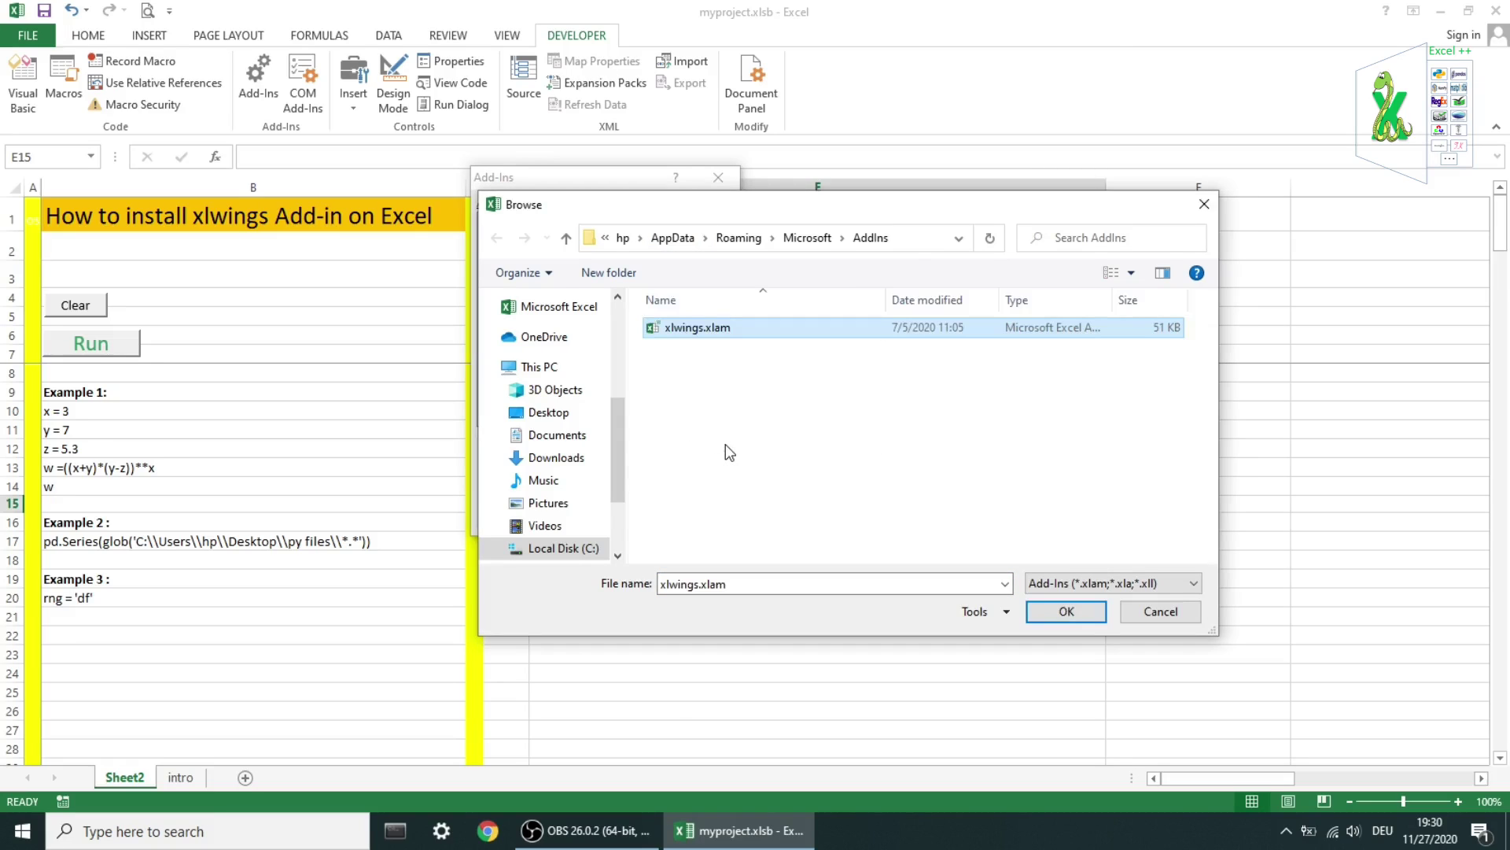
pyautogui.click(1065, 611)
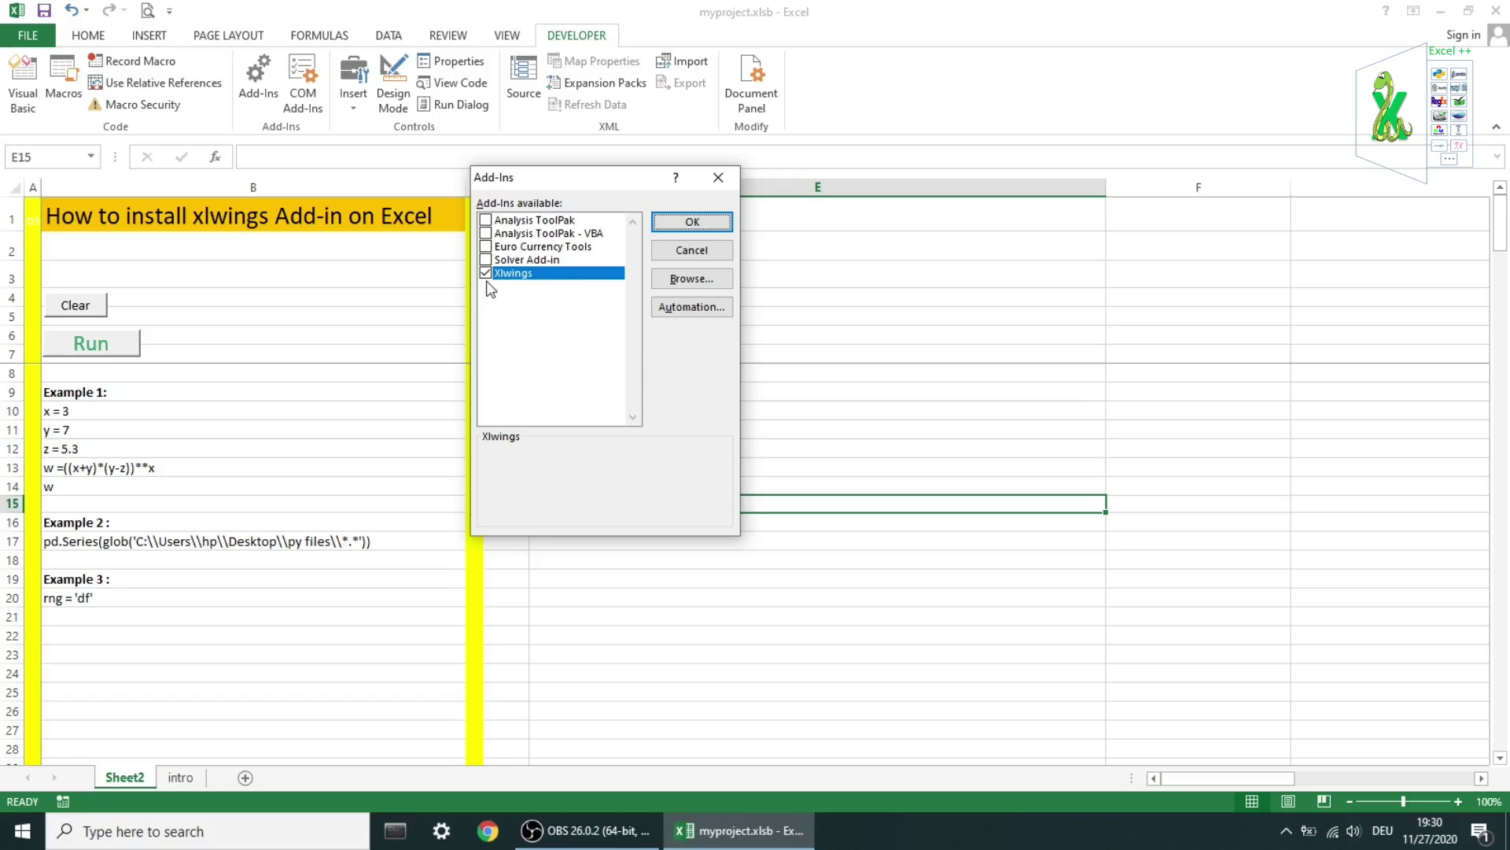
pyautogui.click(694, 224)
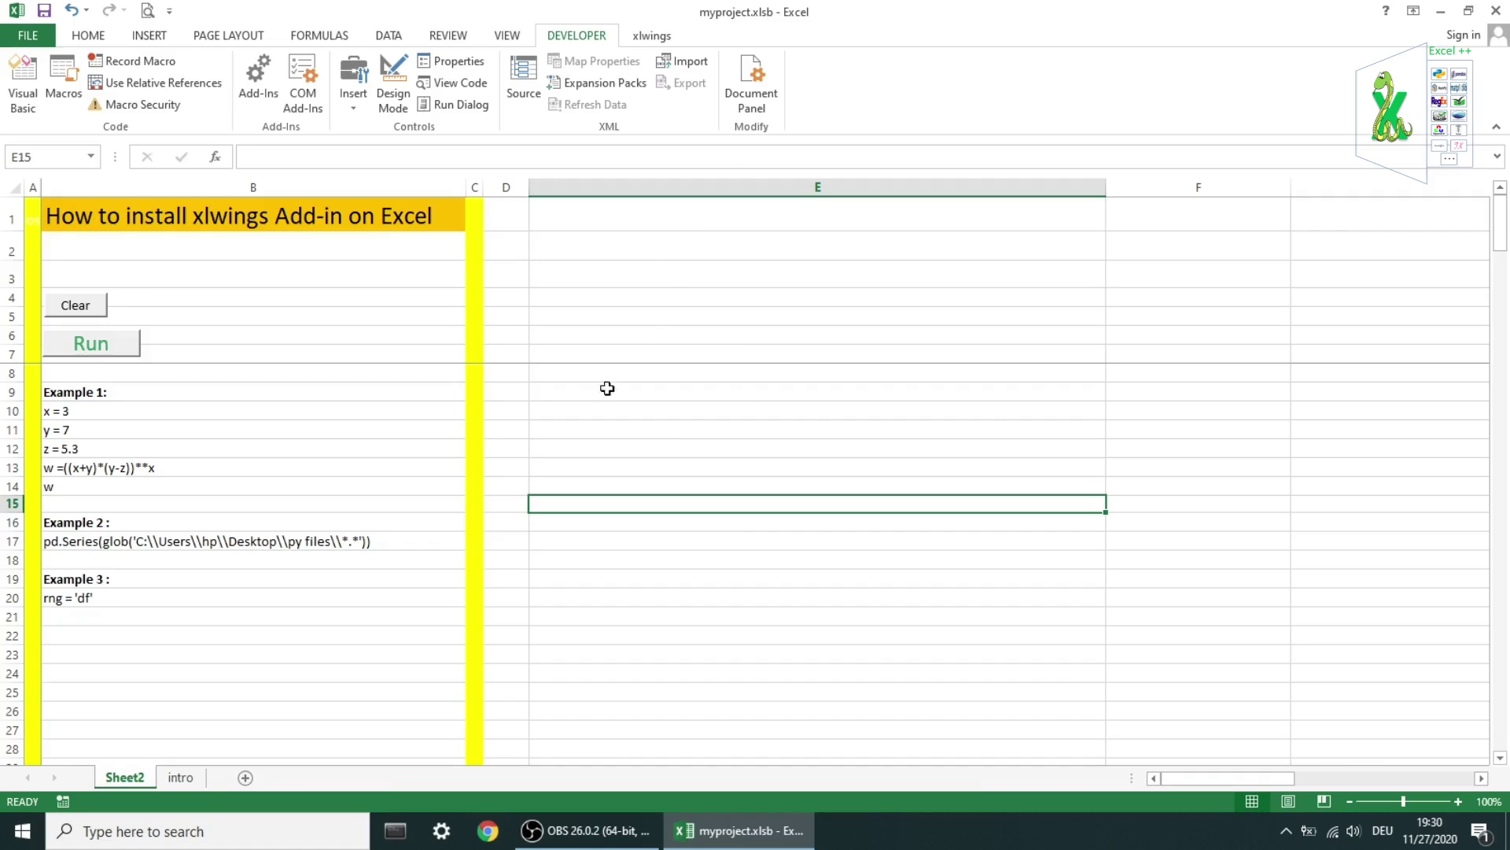
# Add an xlwings library reference to the workbook's VBA project
pyautogui.click(355, 597)
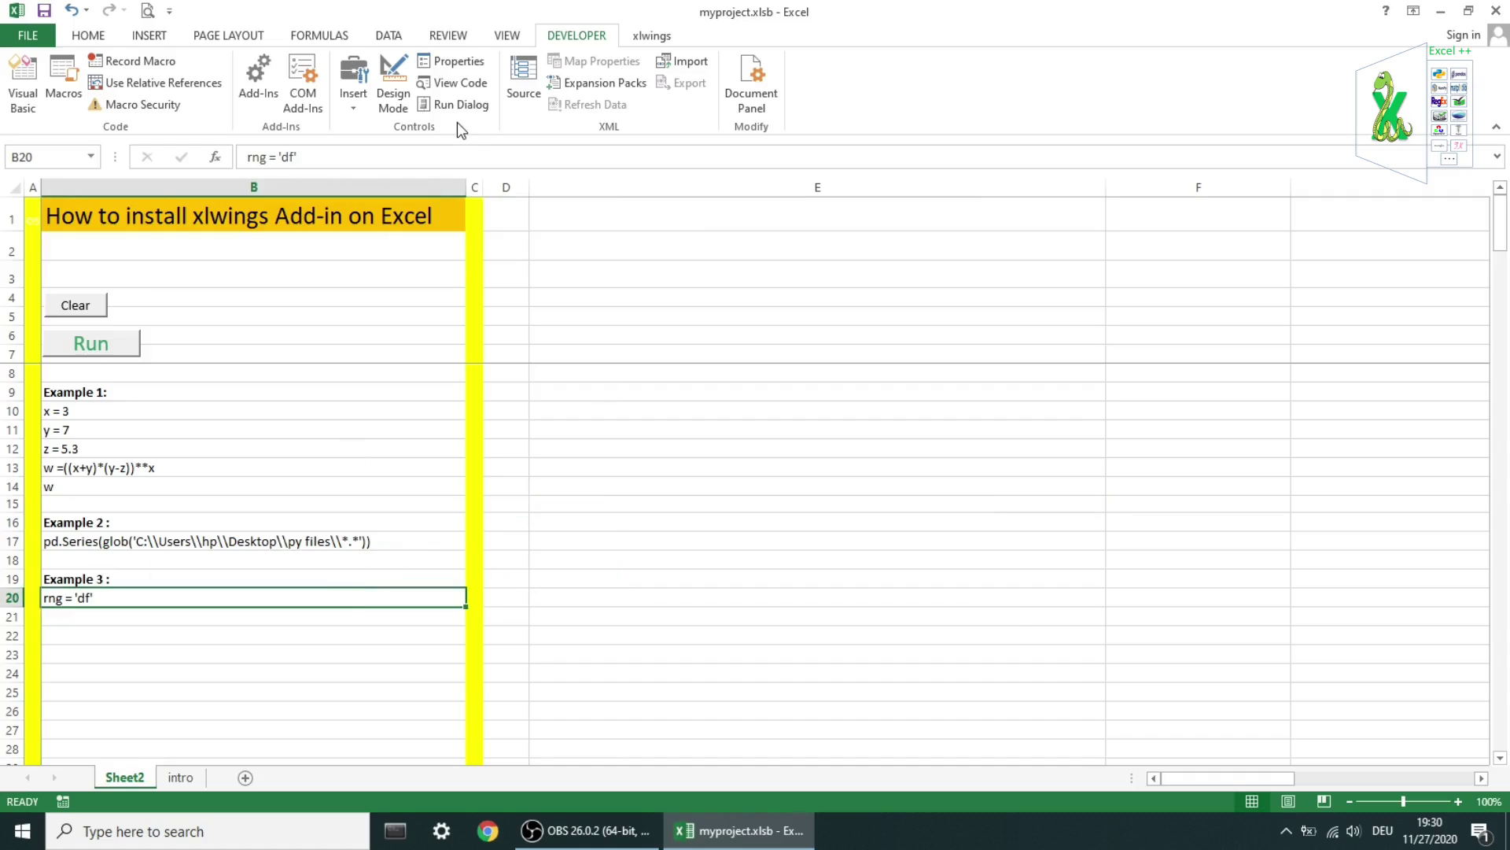
pyautogui.click(23, 95)
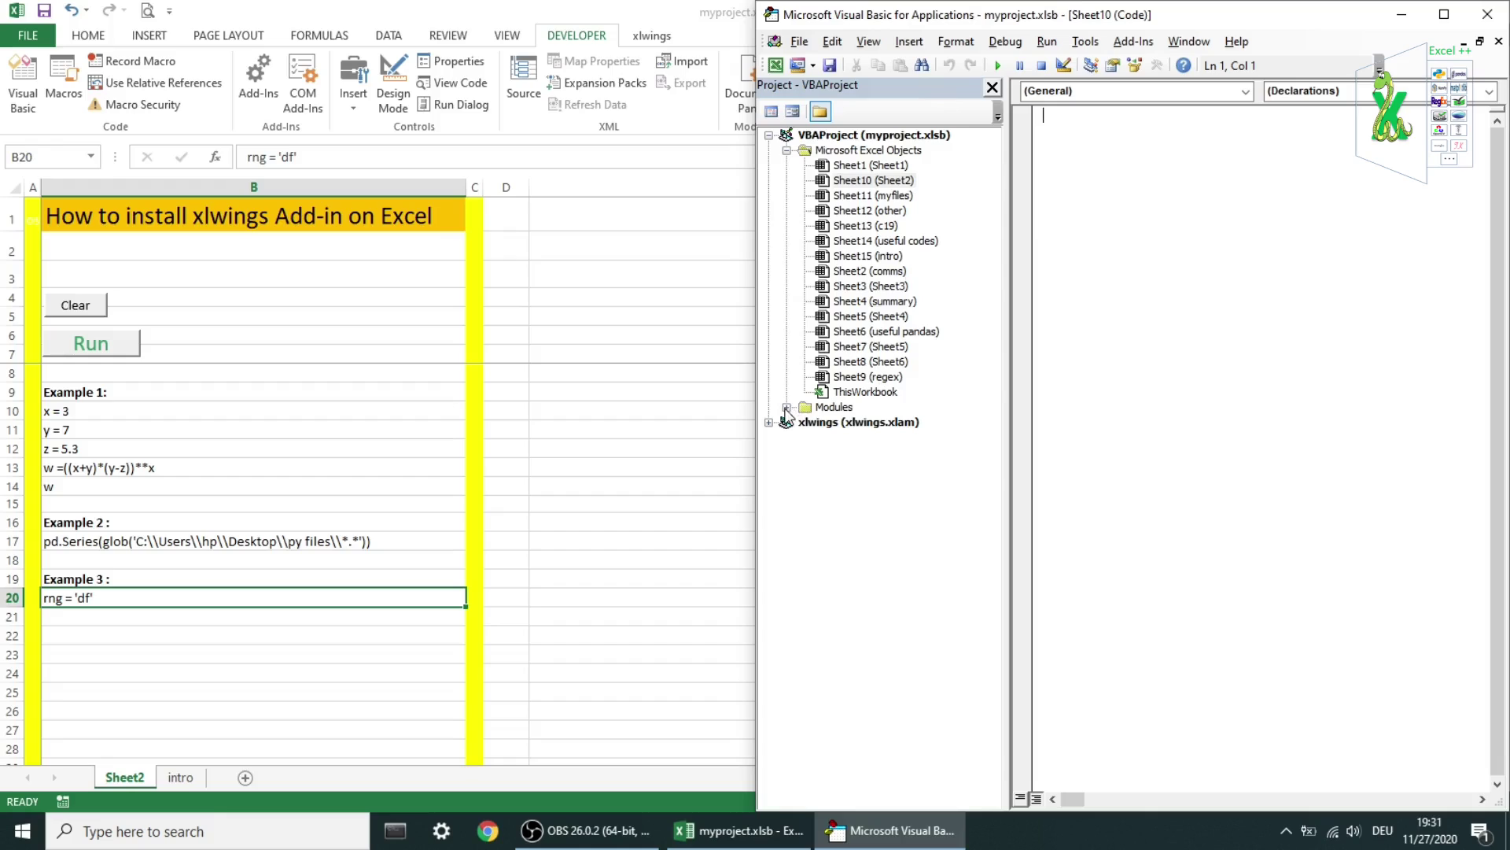
pyautogui.click(1087, 43)
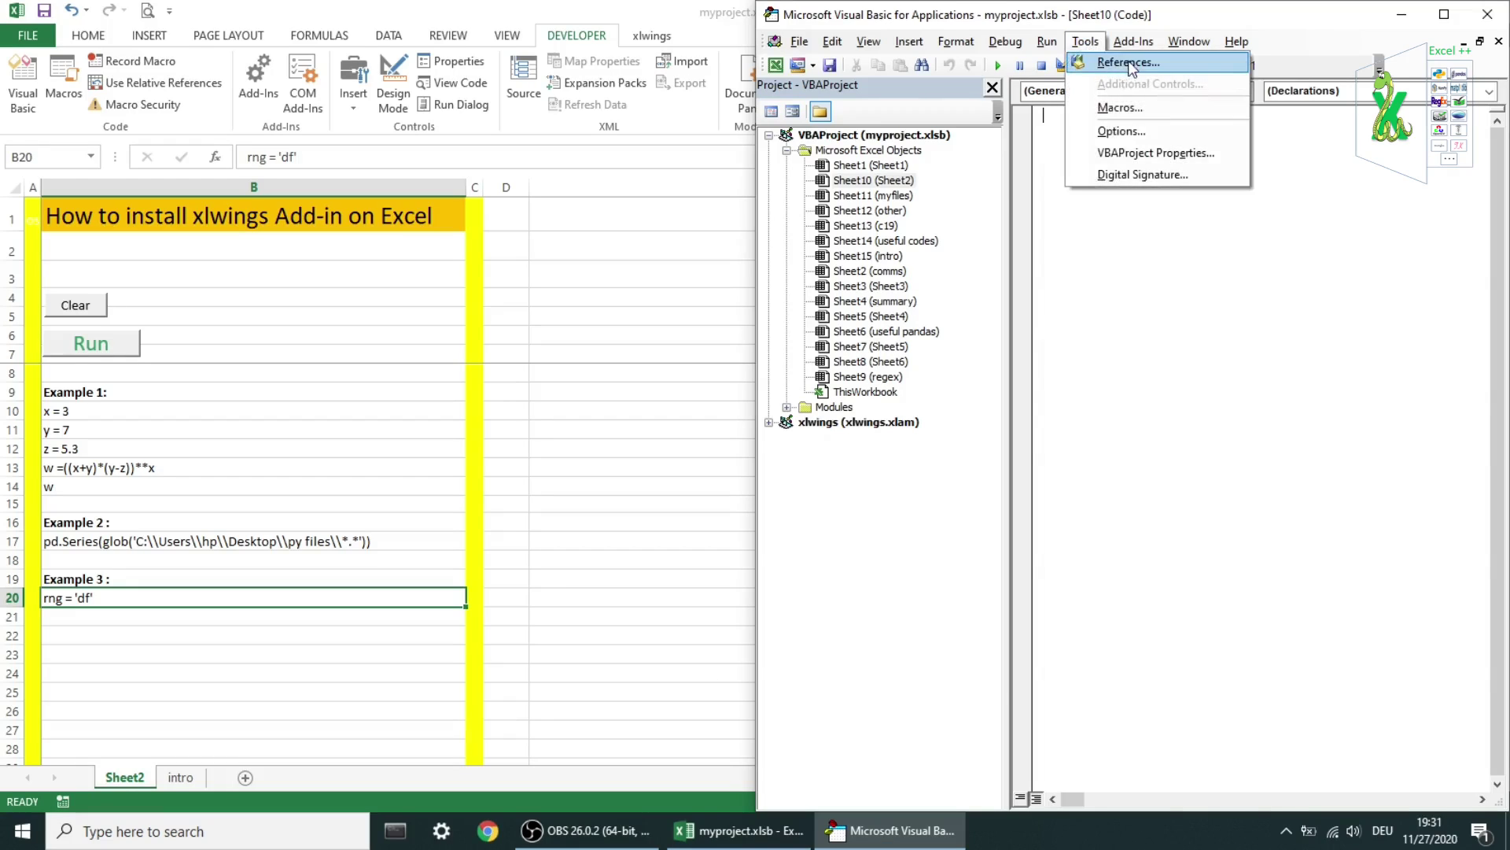
pyautogui.click(1170, 62)
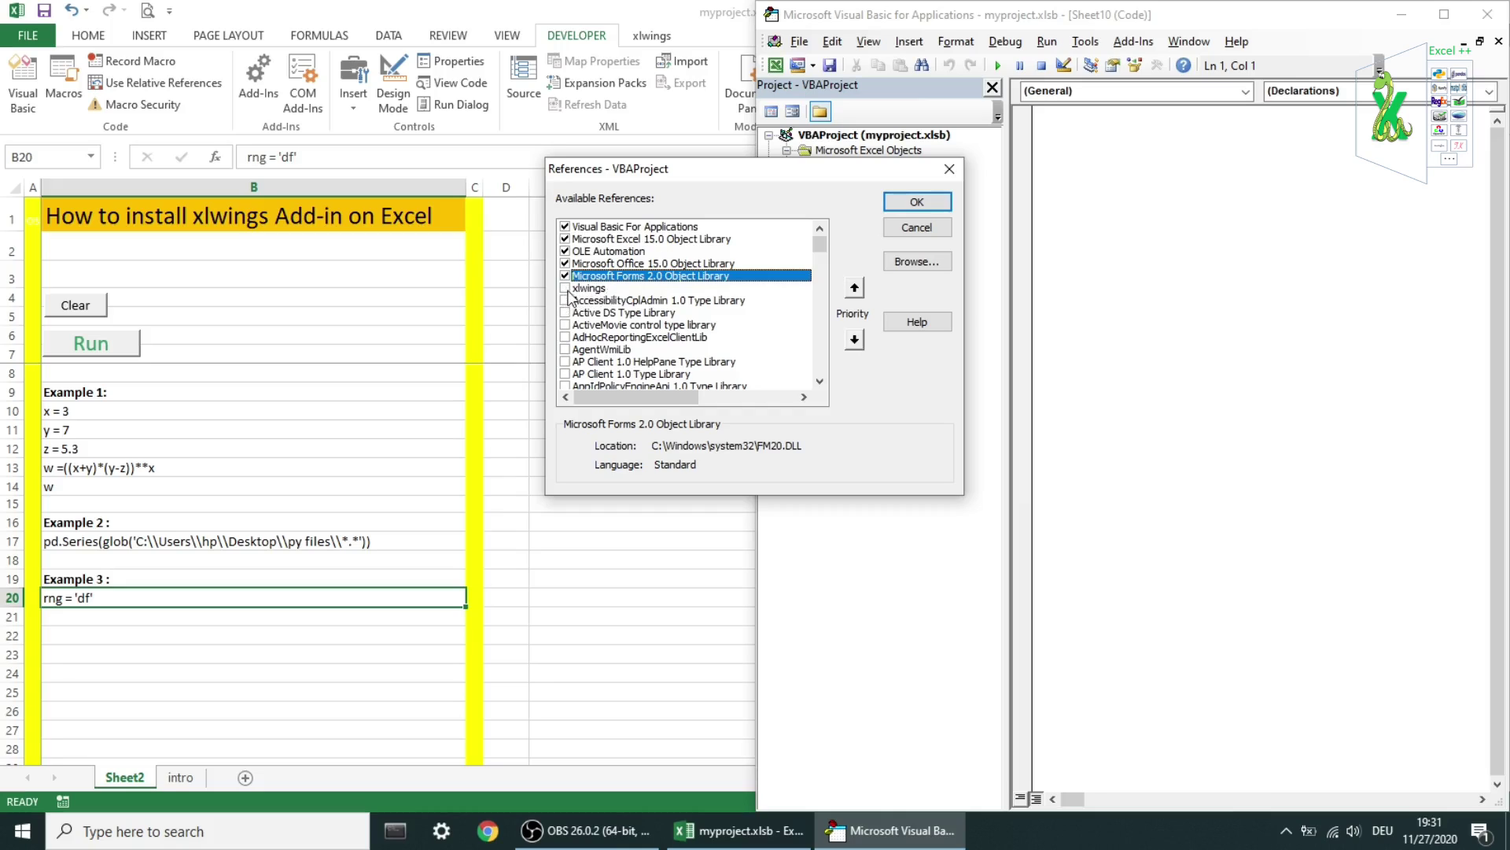
pyautogui.click(564, 289)
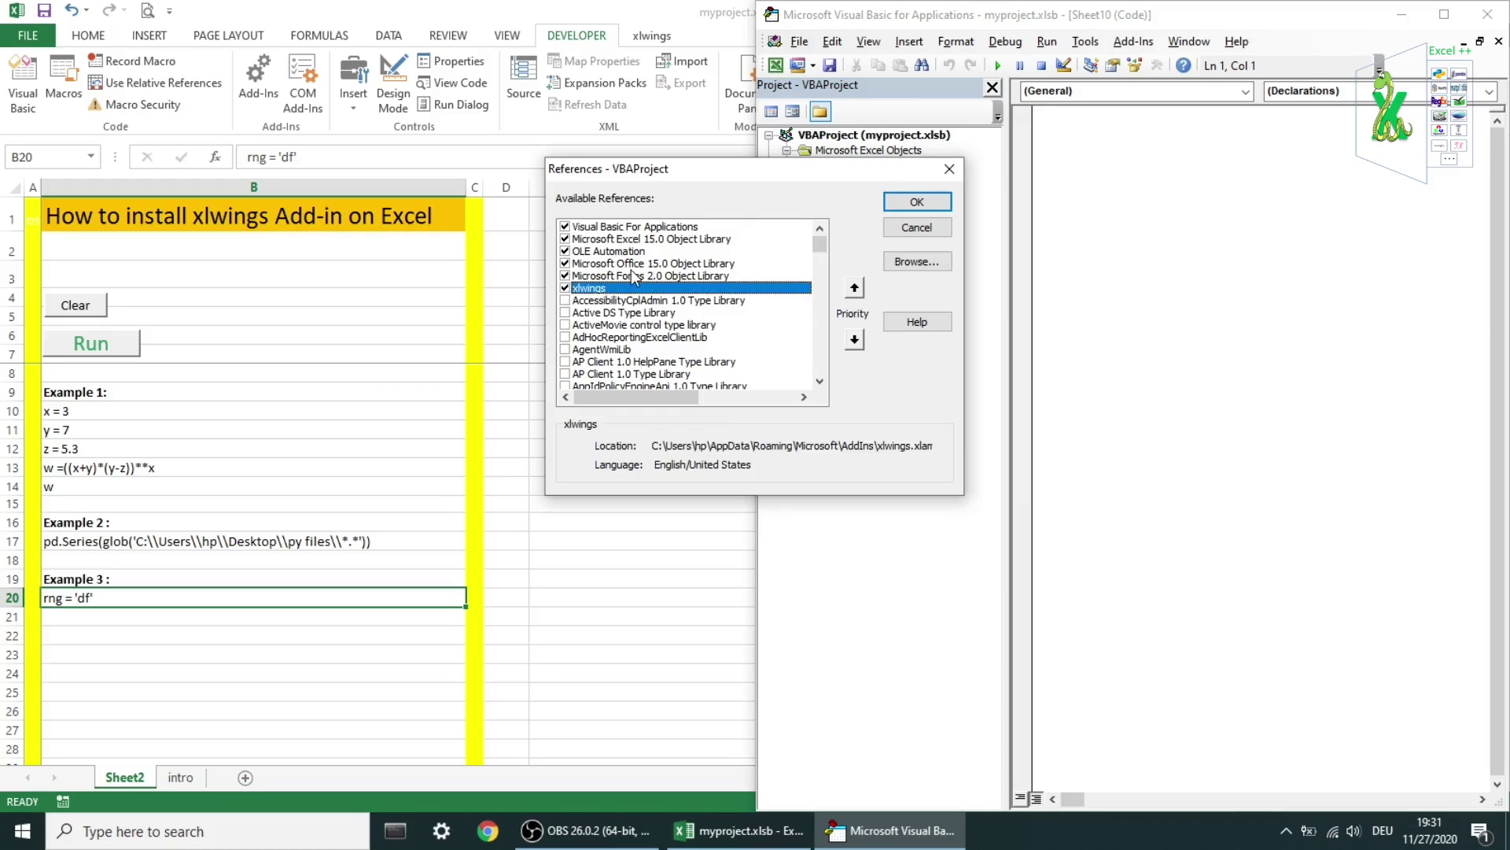
pyautogui.click(917, 202)
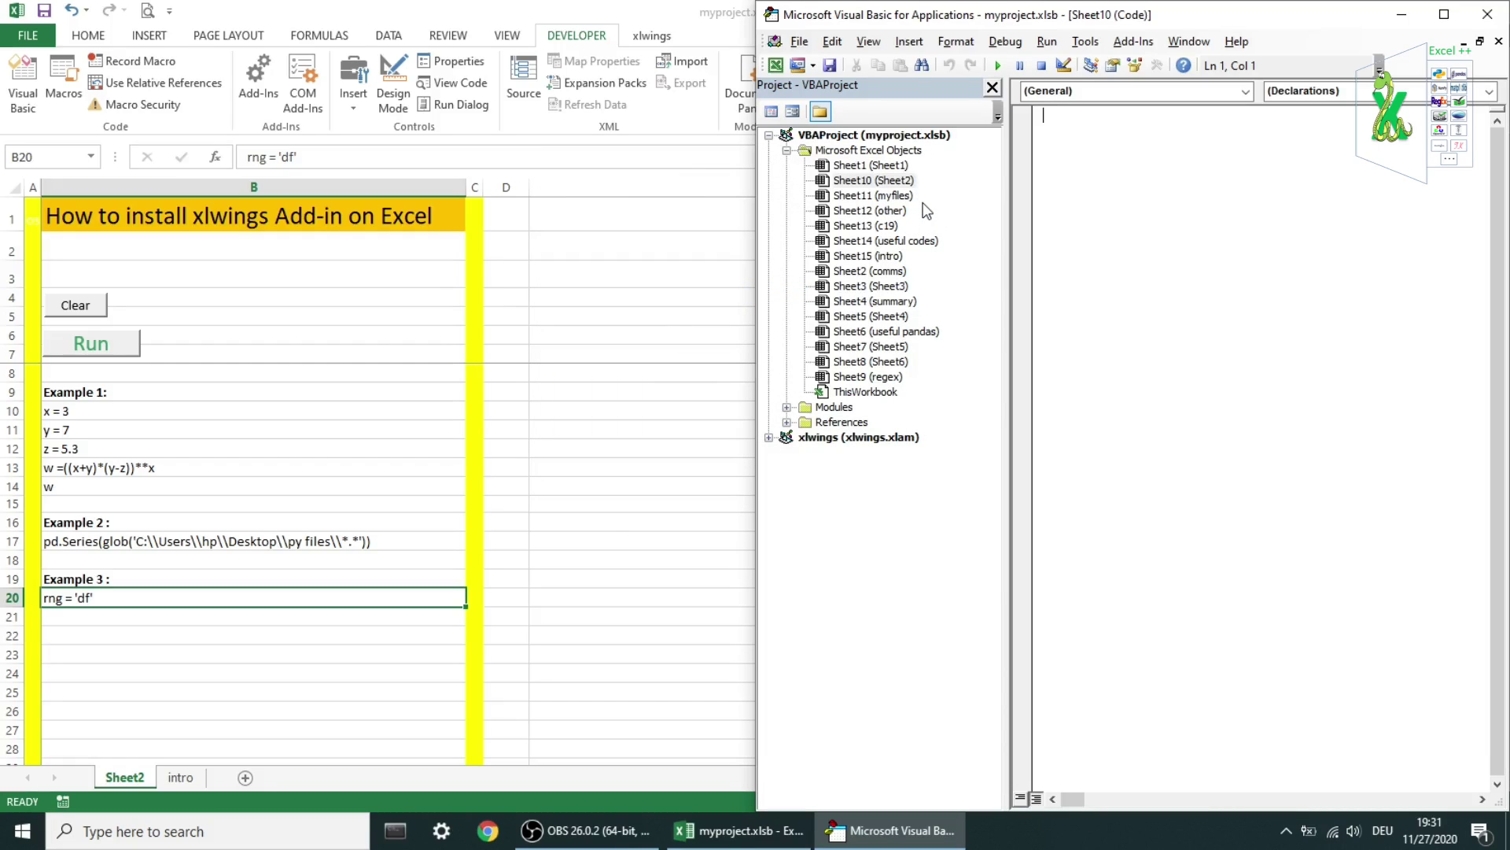
# Save the workbook and close the VBA editor to return to the sheet
pyautogui.click(832, 67)
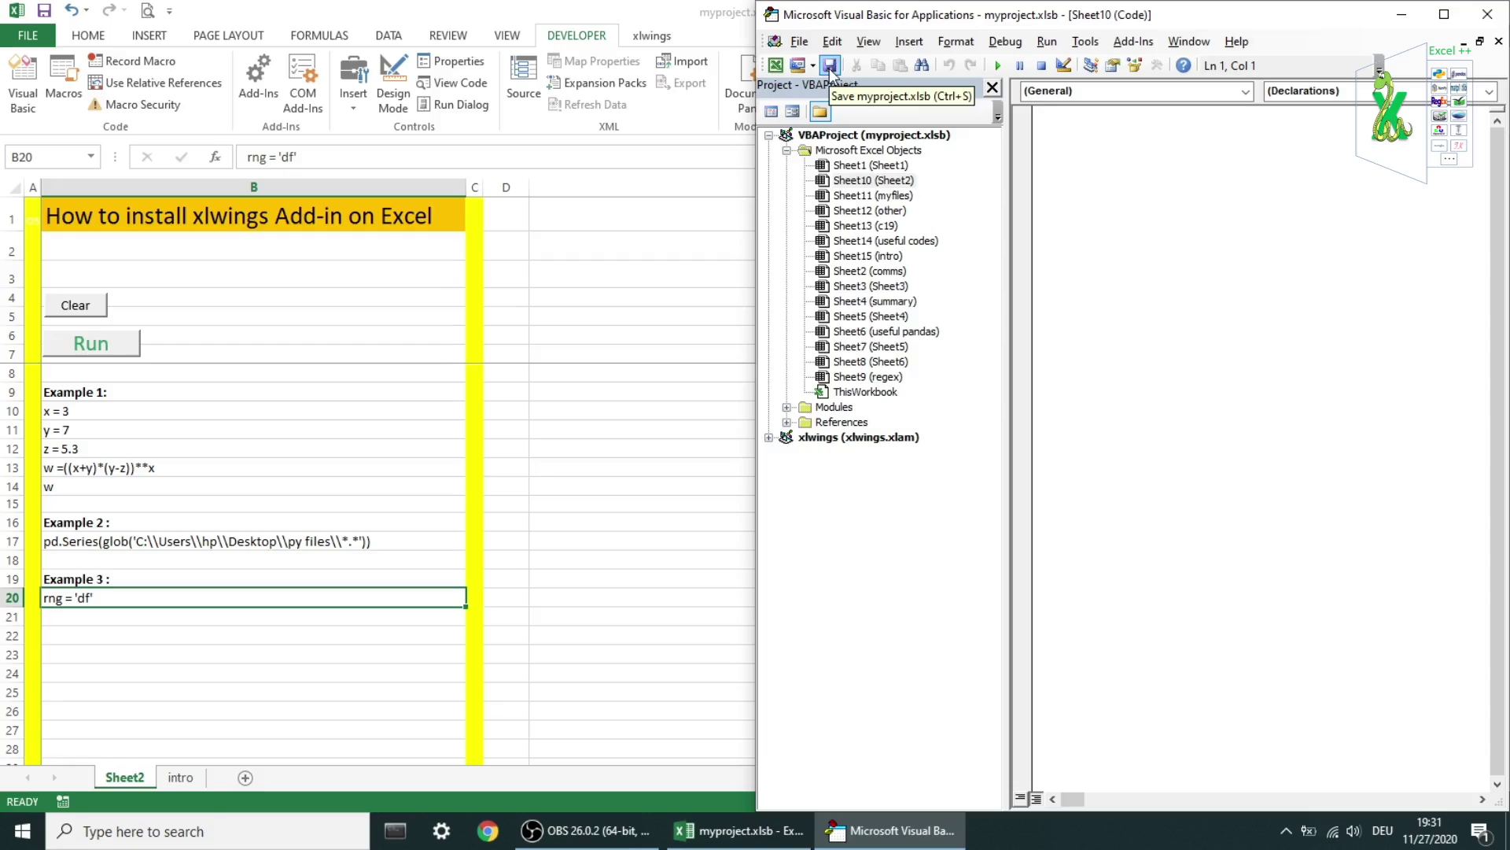
pyautogui.click(1487, 14)
pyautogui.click(532, 407)
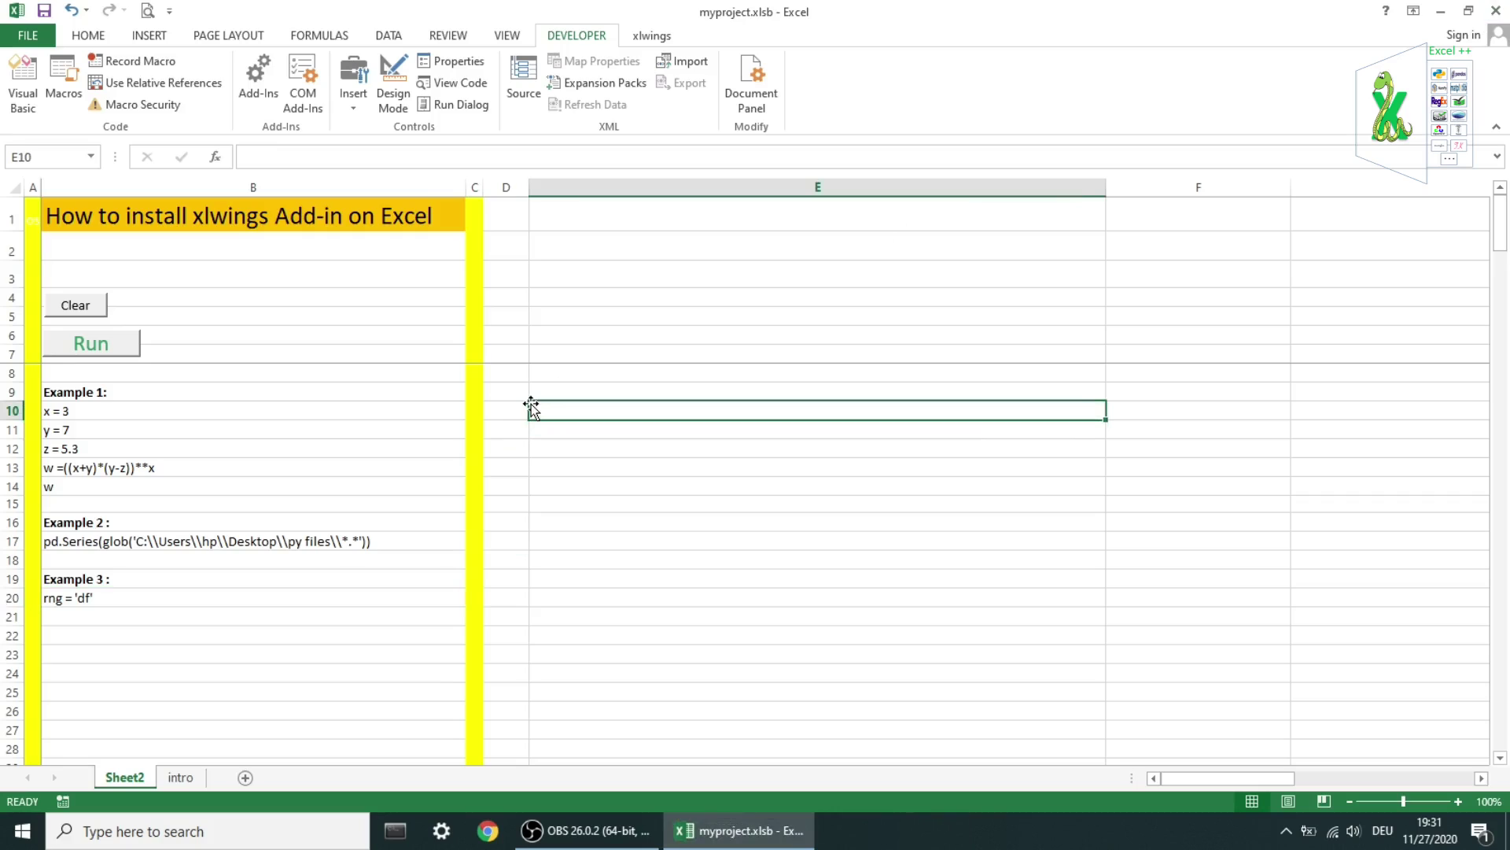
pyautogui.click(220, 412)
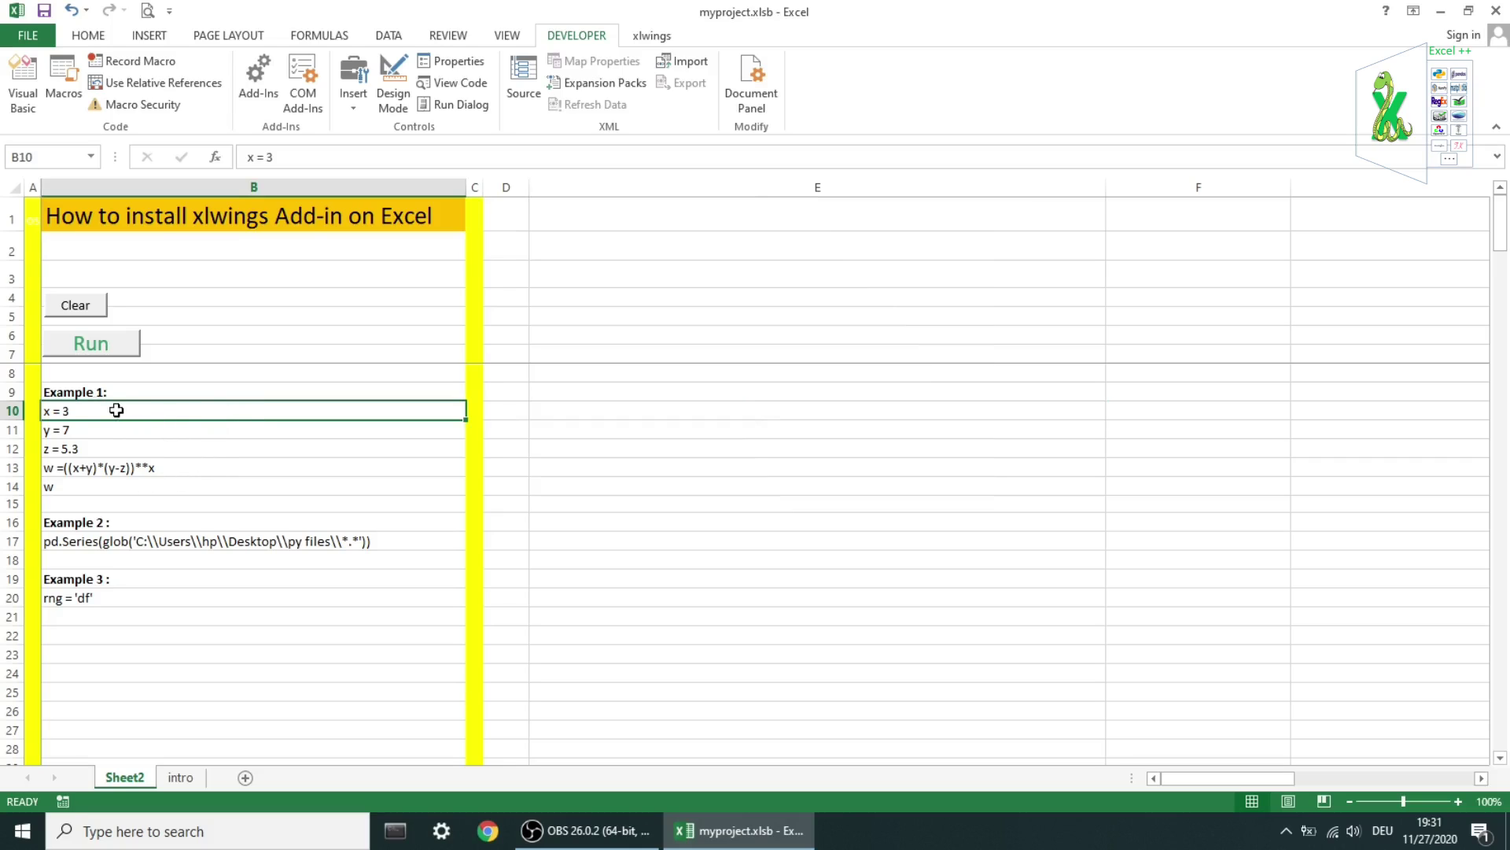
pyautogui.moveTo(116, 411); pyautogui.dragTo(107, 484)
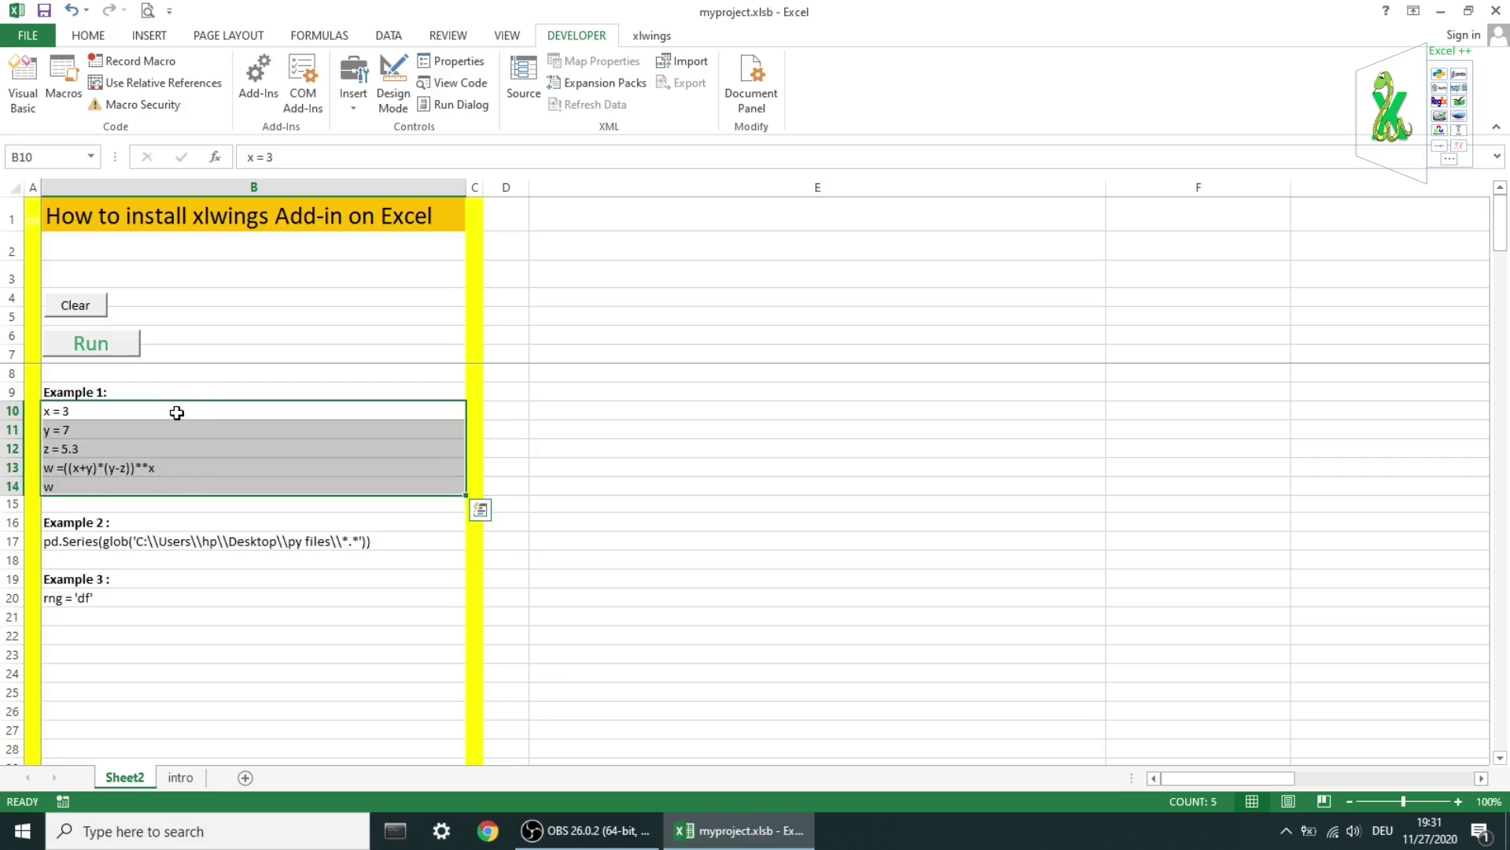
pyautogui.moveTo(175, 412); pyautogui.dragTo(156, 481)
pyautogui.moveTo(118, 411); pyautogui.dragTo(109, 487)
pyautogui.click(94, 349)
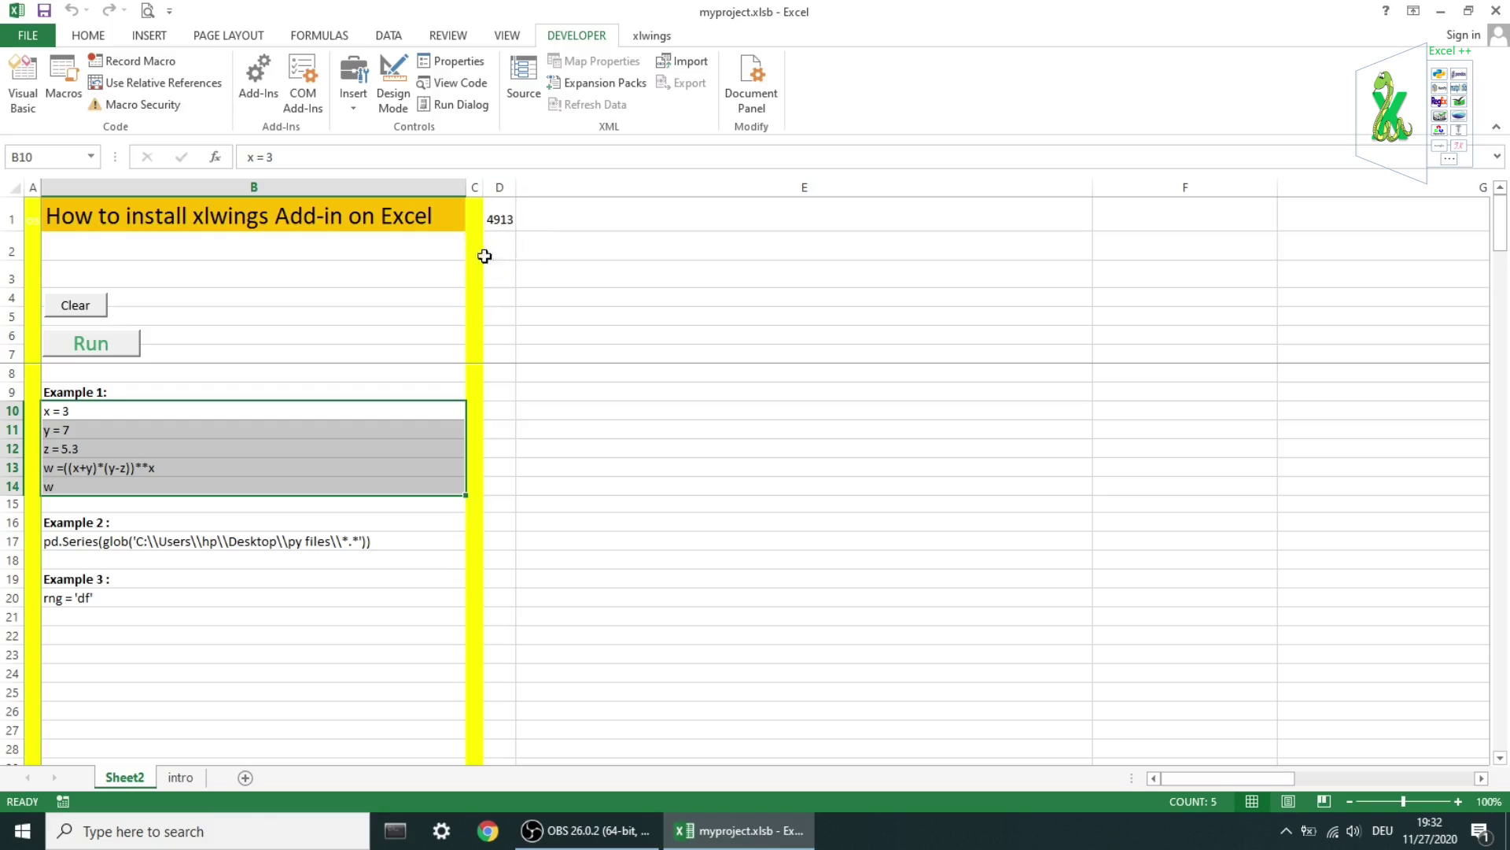
pyautogui.click(88, 309)
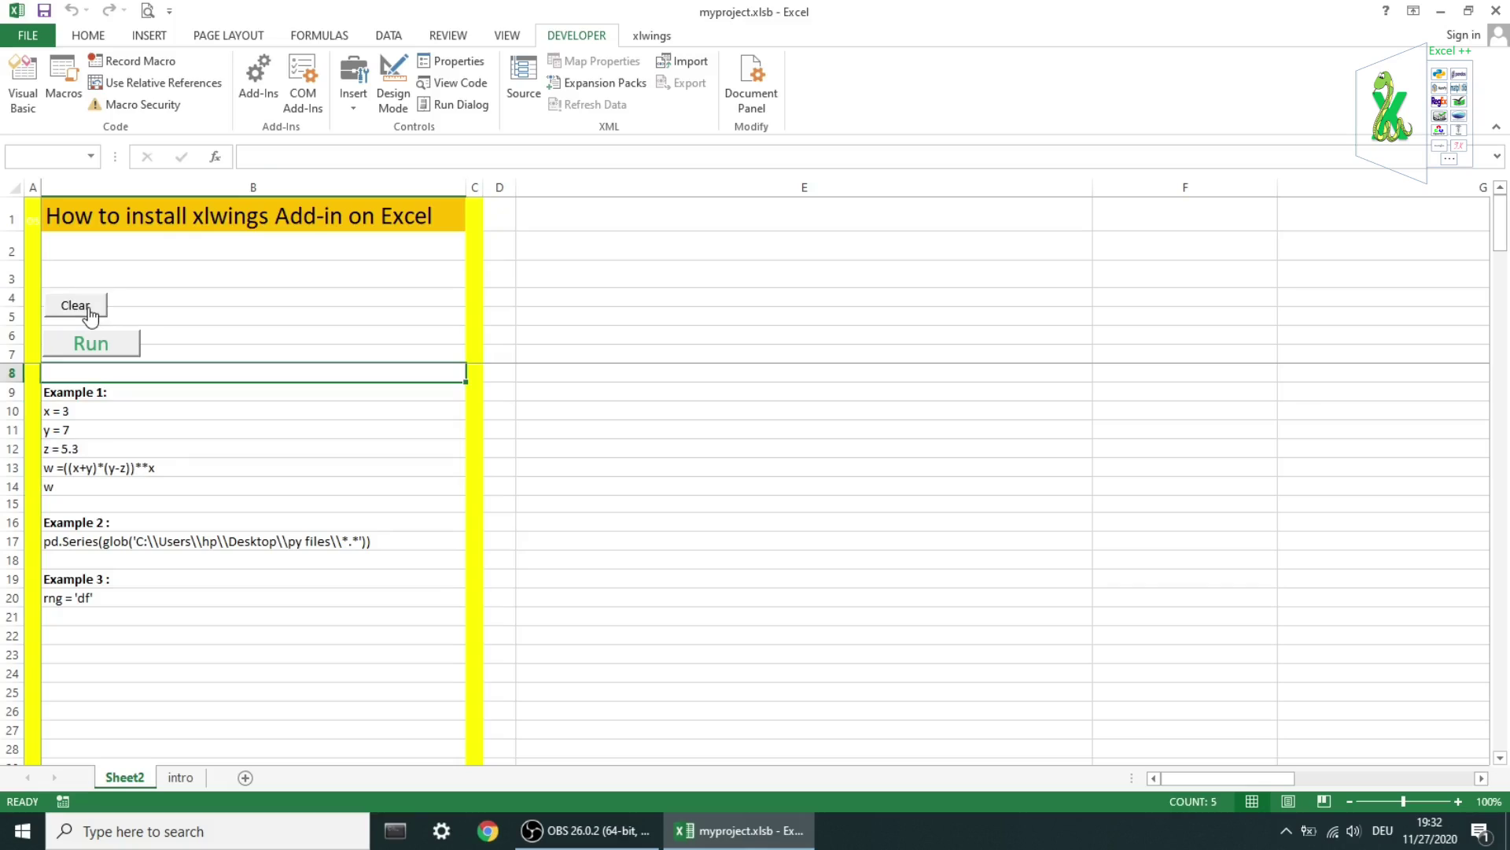
pyautogui.click(74, 543)
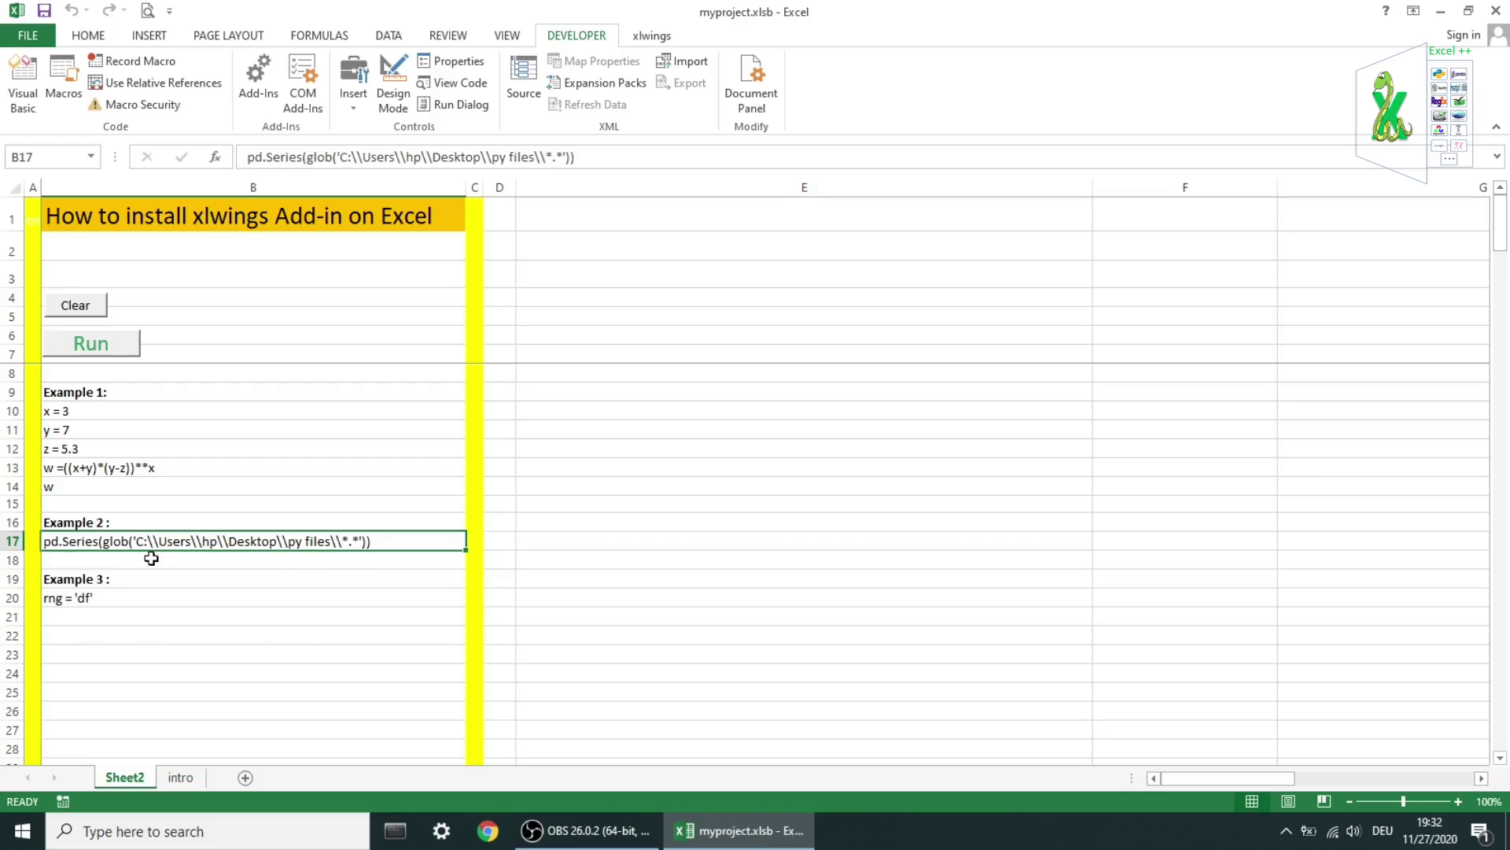
pyautogui.click(92, 346)
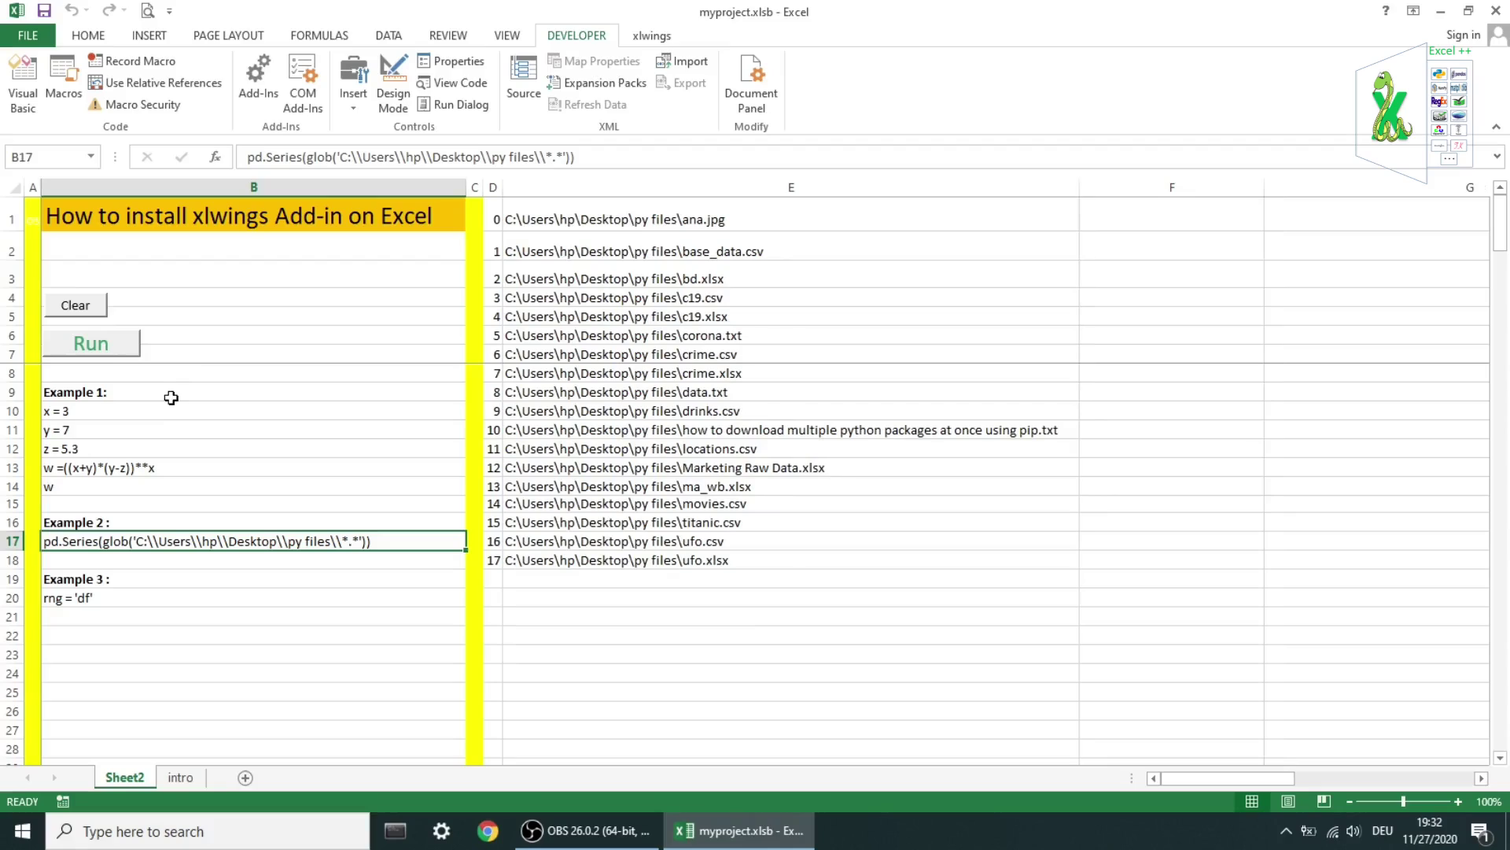
pyautogui.click(83, 306)
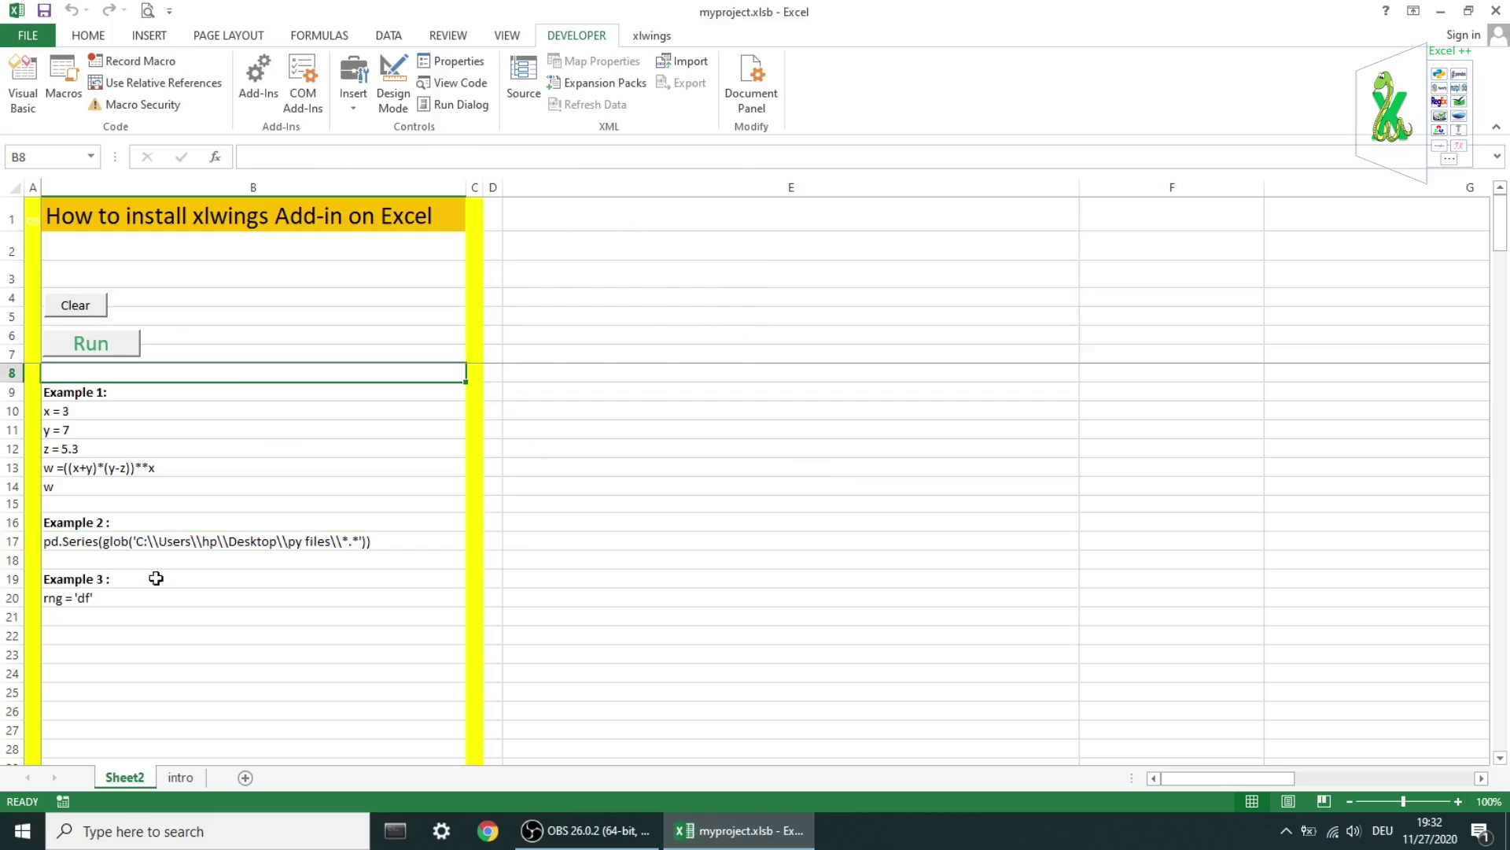
# Run Example 3's dataframe code from cell B20, then look over the Example 1-3 code cells
pyautogui.click(90, 599)
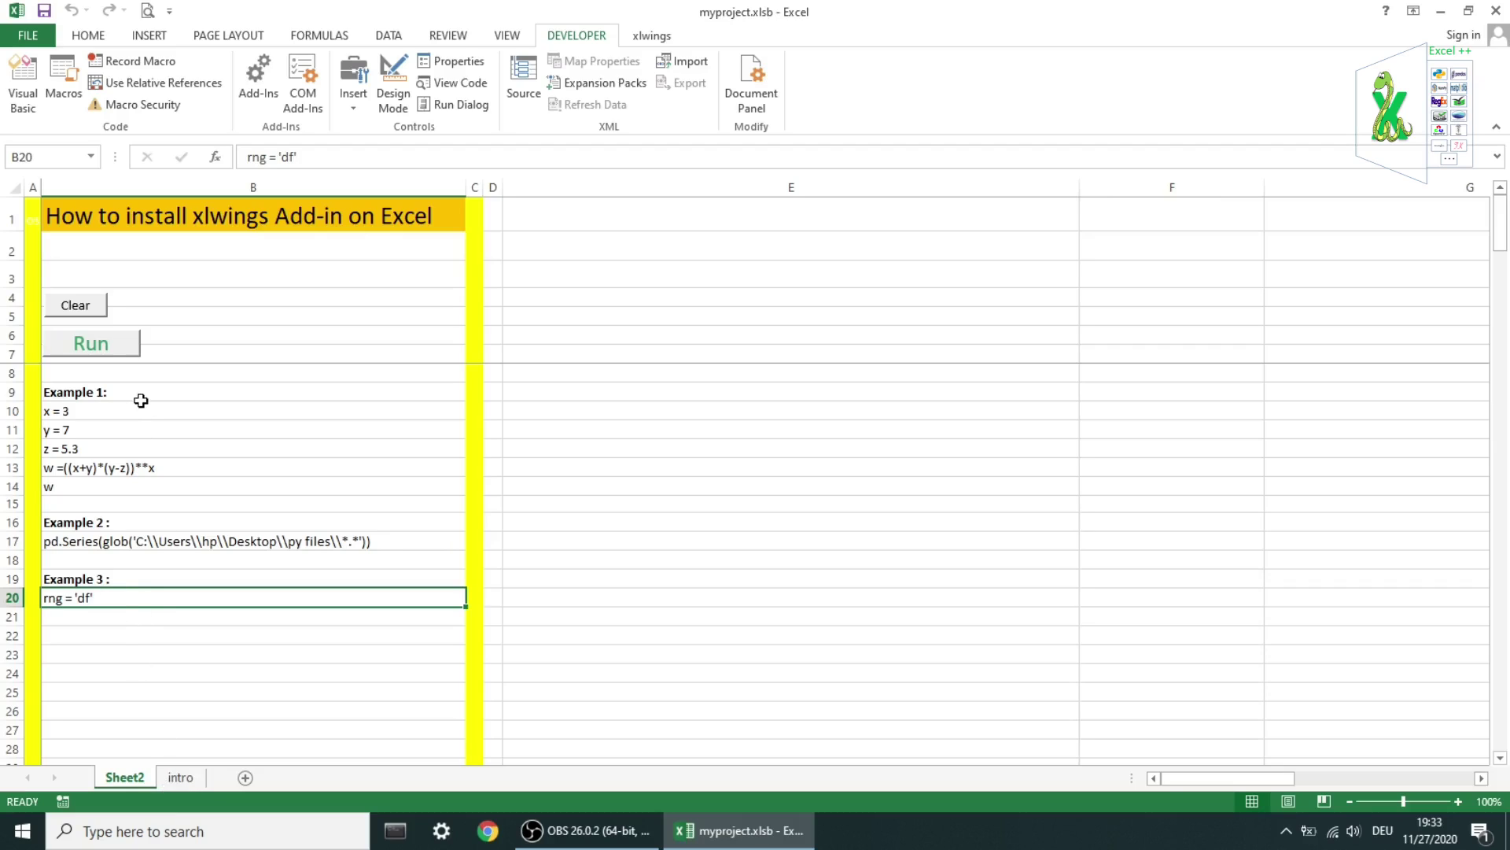
pyautogui.click(97, 347)
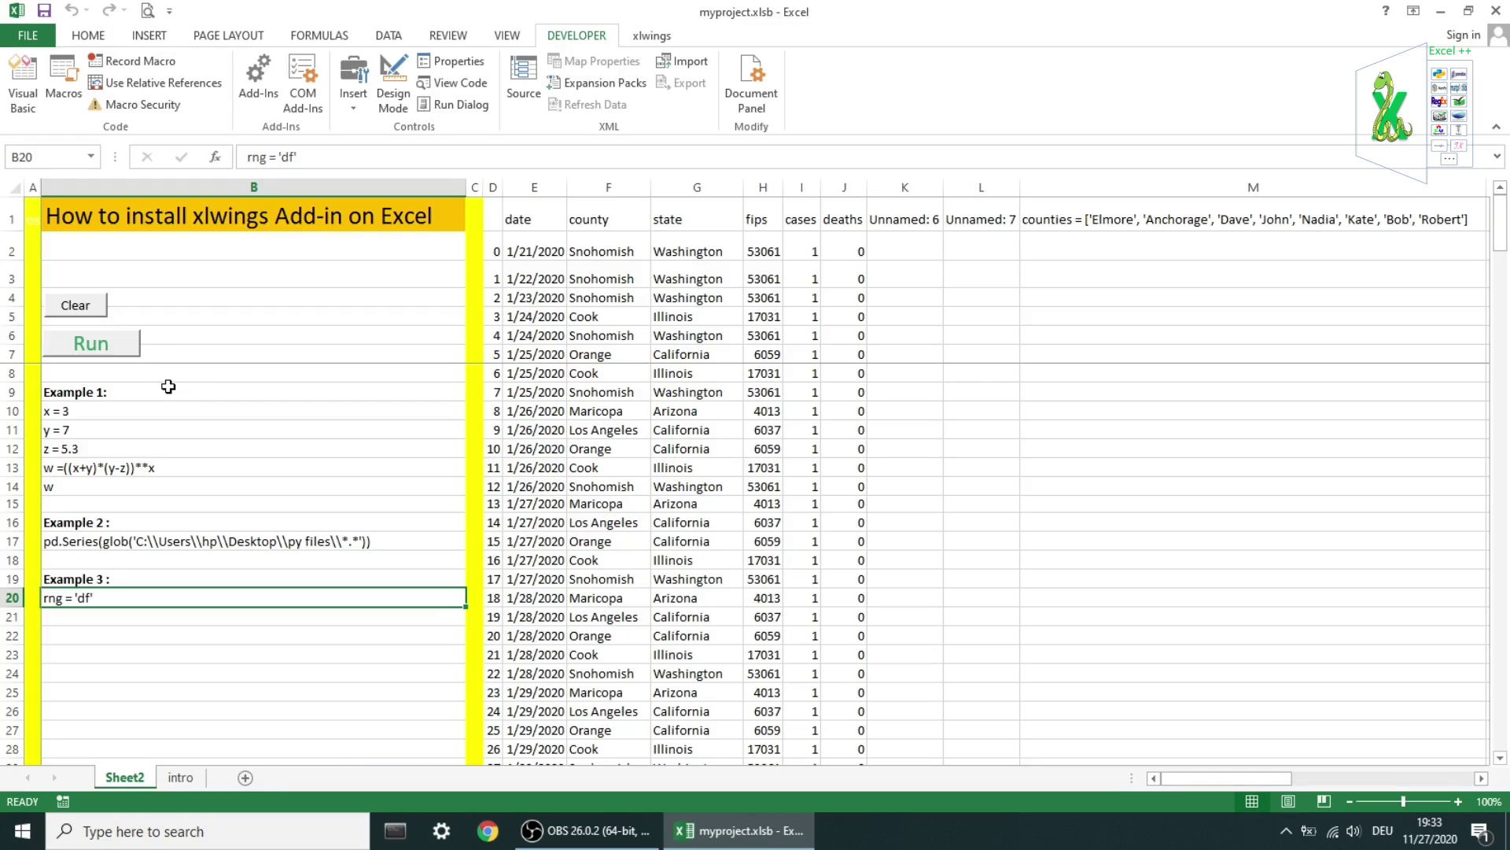
pyautogui.moveTo(192, 413); pyautogui.dragTo(168, 479)
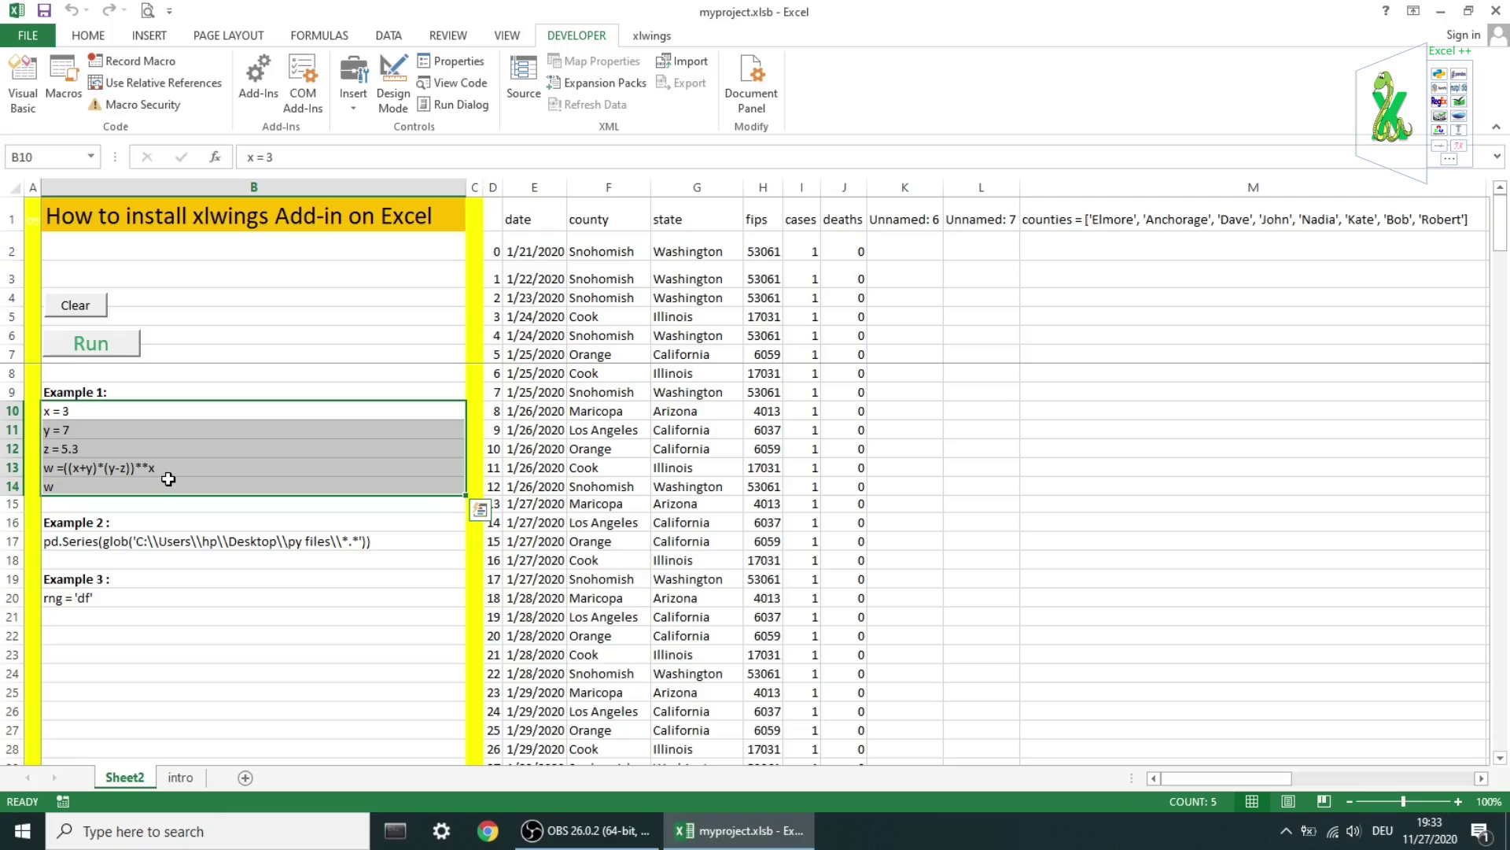
pyautogui.click(152, 541)
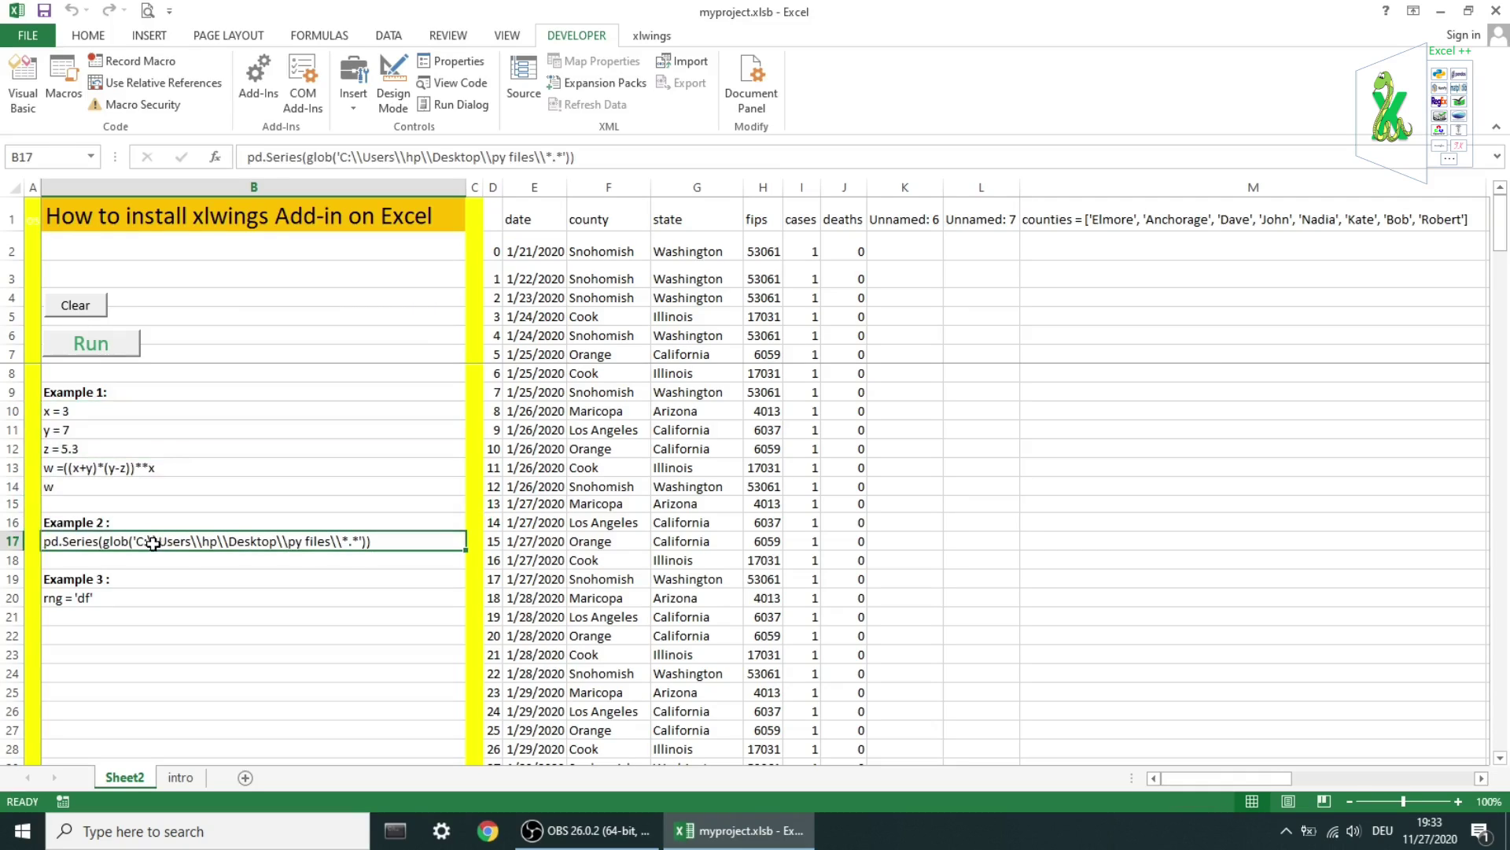
pyautogui.click(100, 599)
pyautogui.click(100, 628)
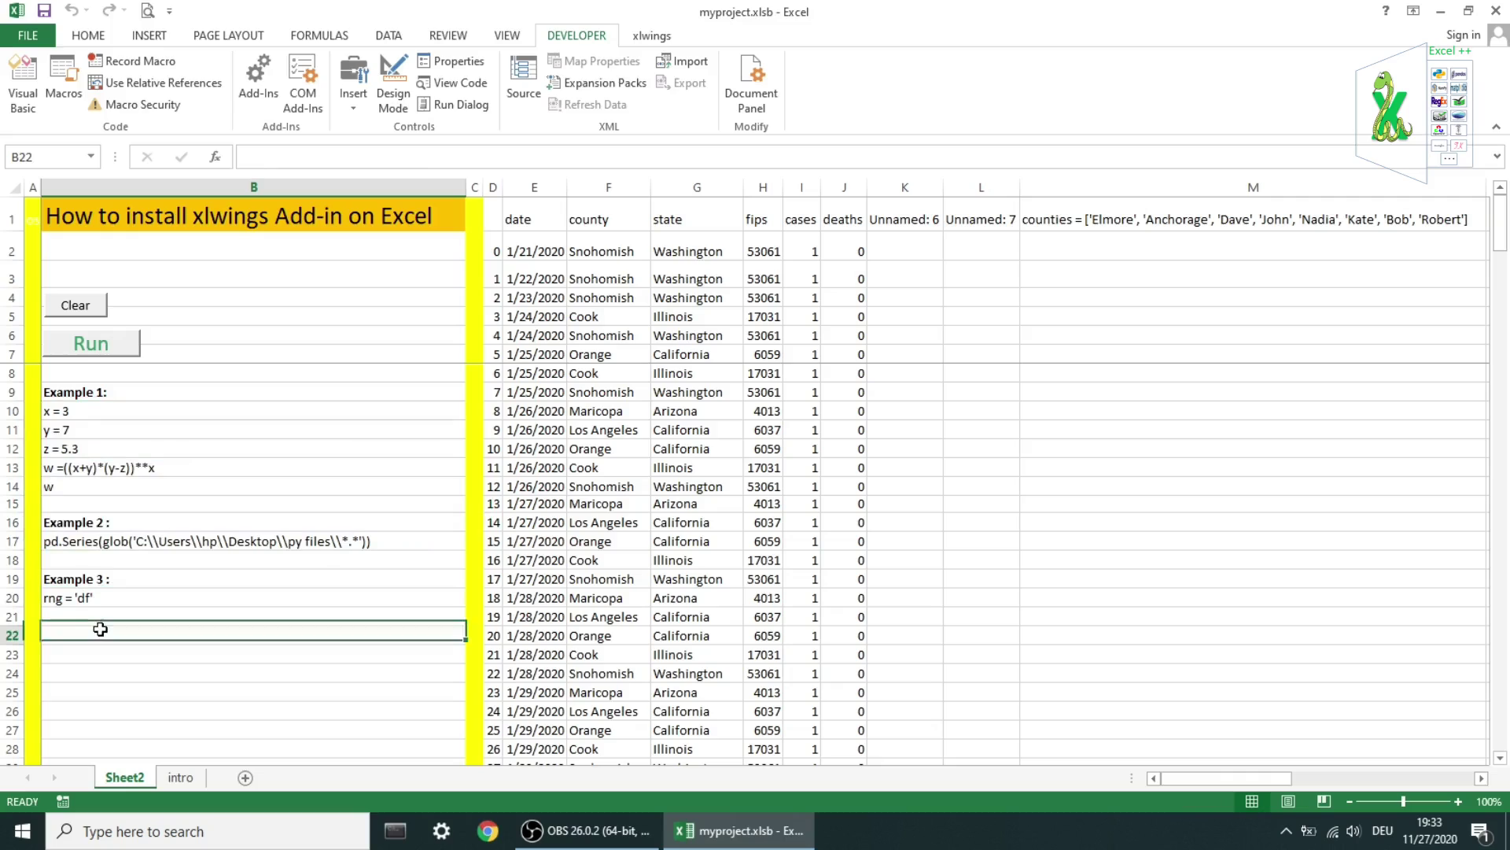